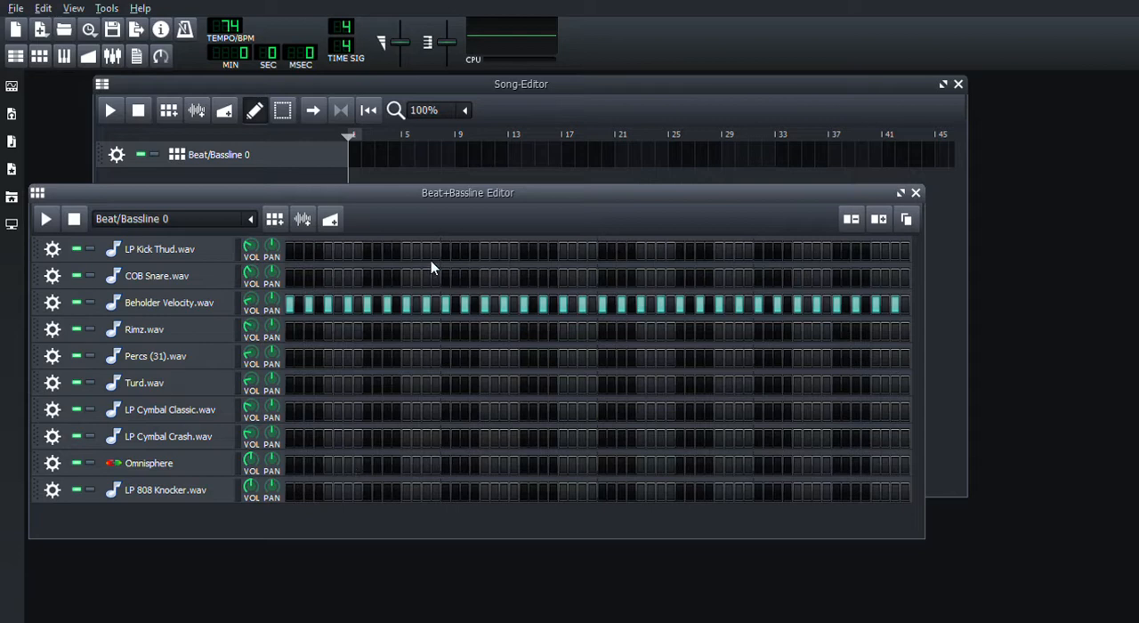
Open the Omnisphere track's piano roll and load the LA Custom C7 - Unreal Smash patch into its plugin.
key(F7)
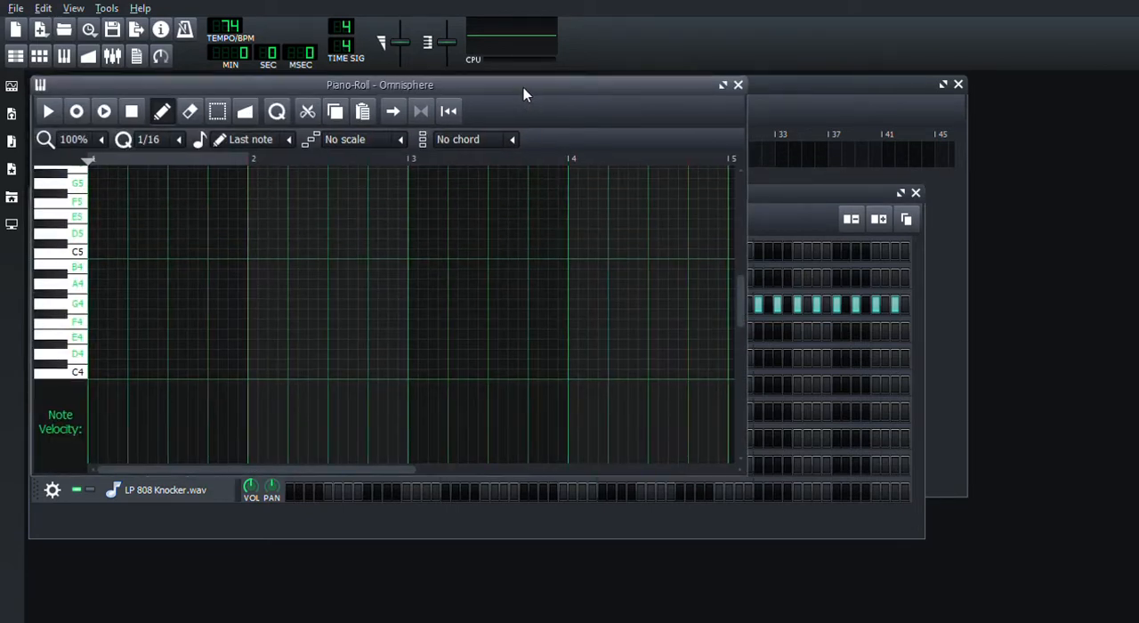
drag(523, 87, 679, 99)
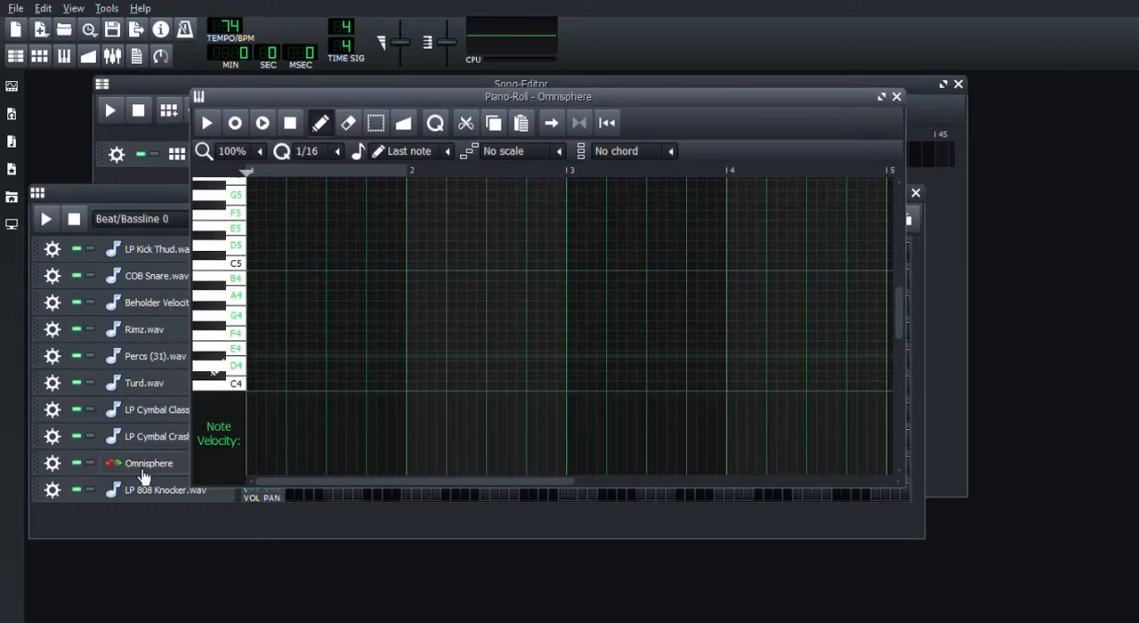
click(144, 472)
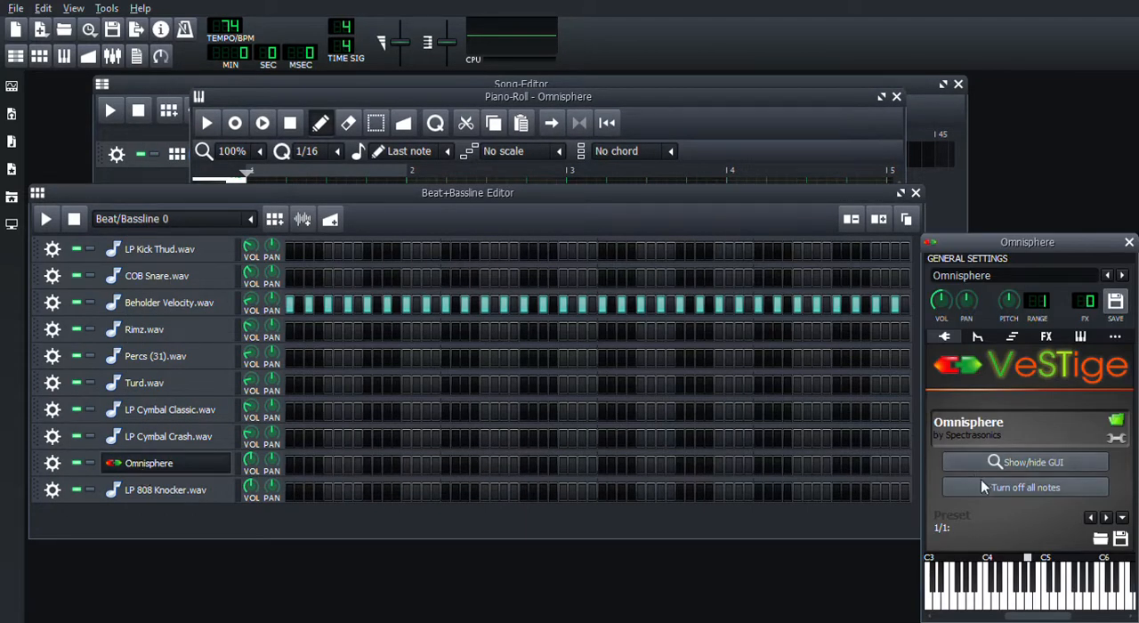
click(998, 464)
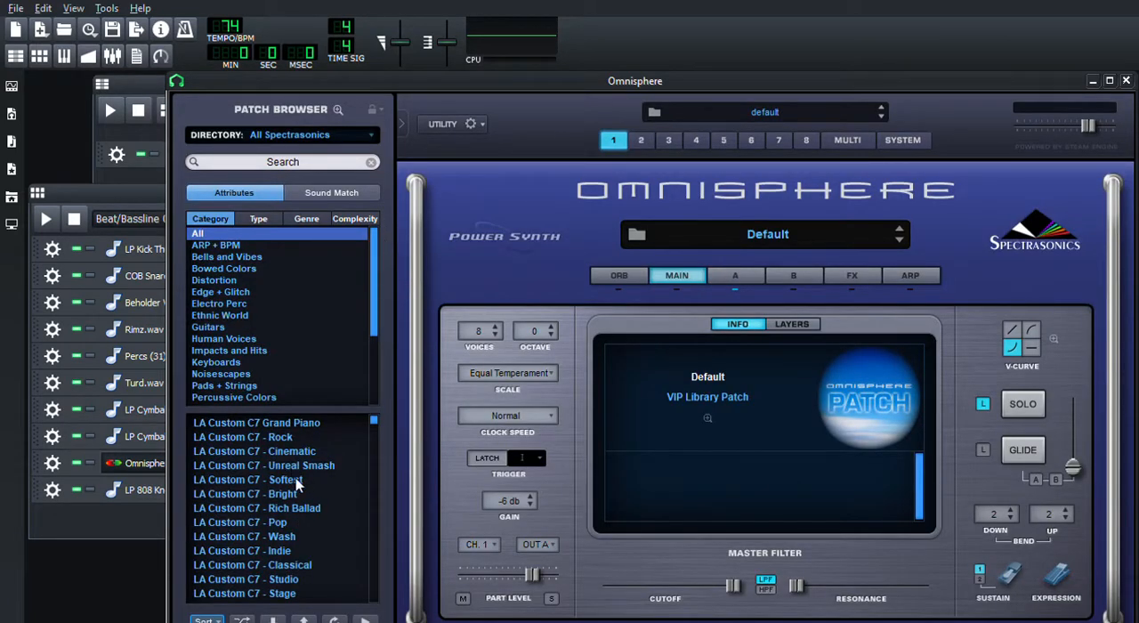
click(297, 466)
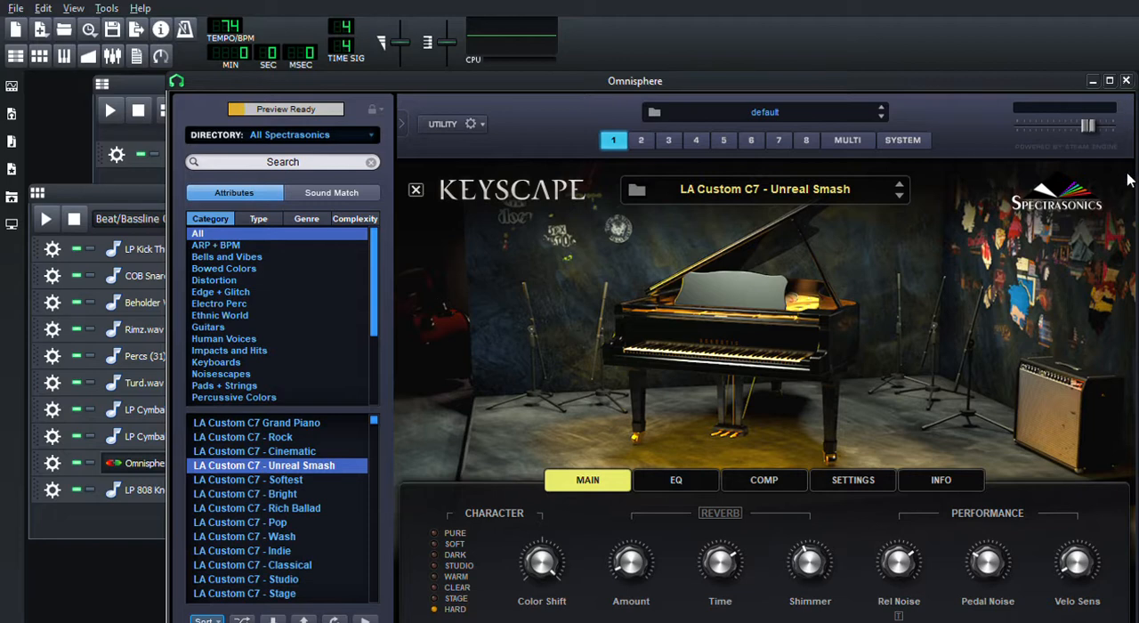
click(1125, 81)
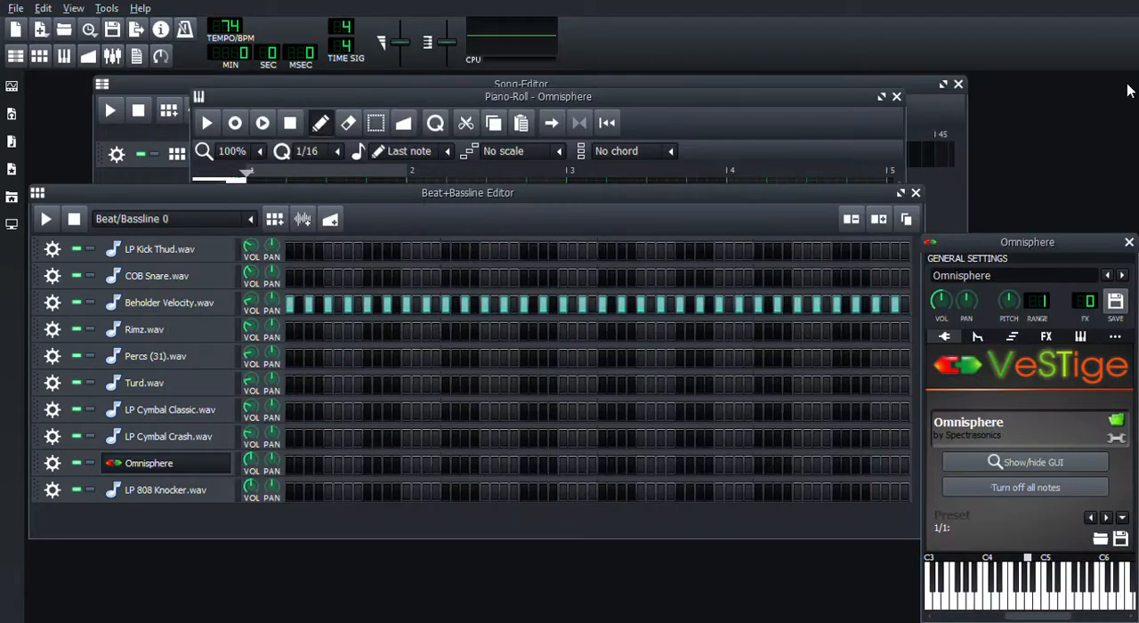
click(1126, 244)
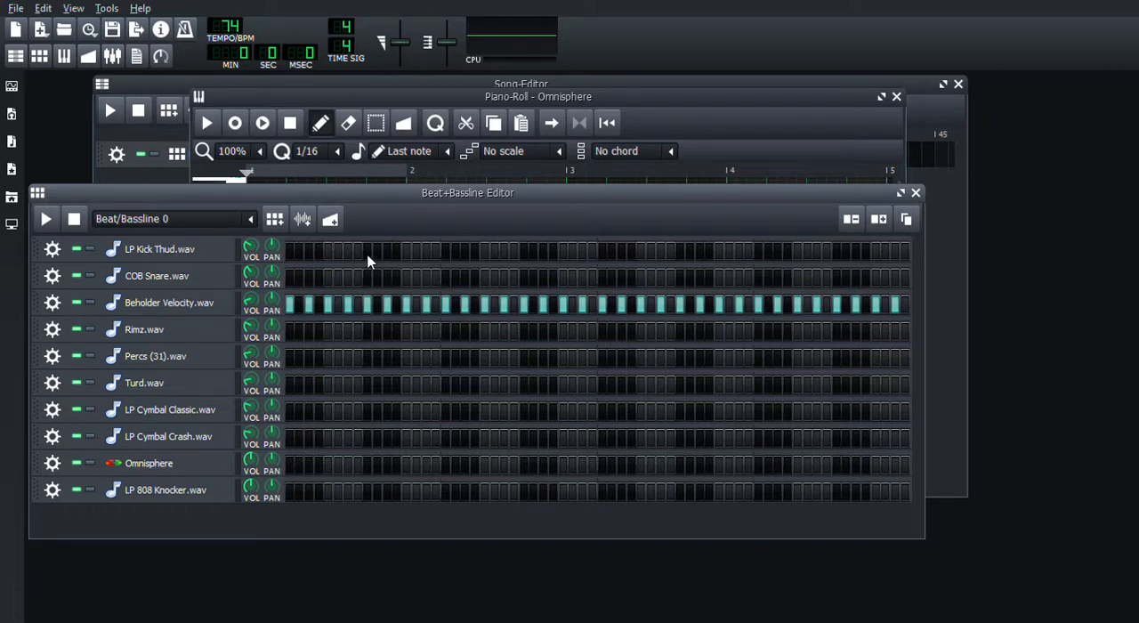
click(663, 93)
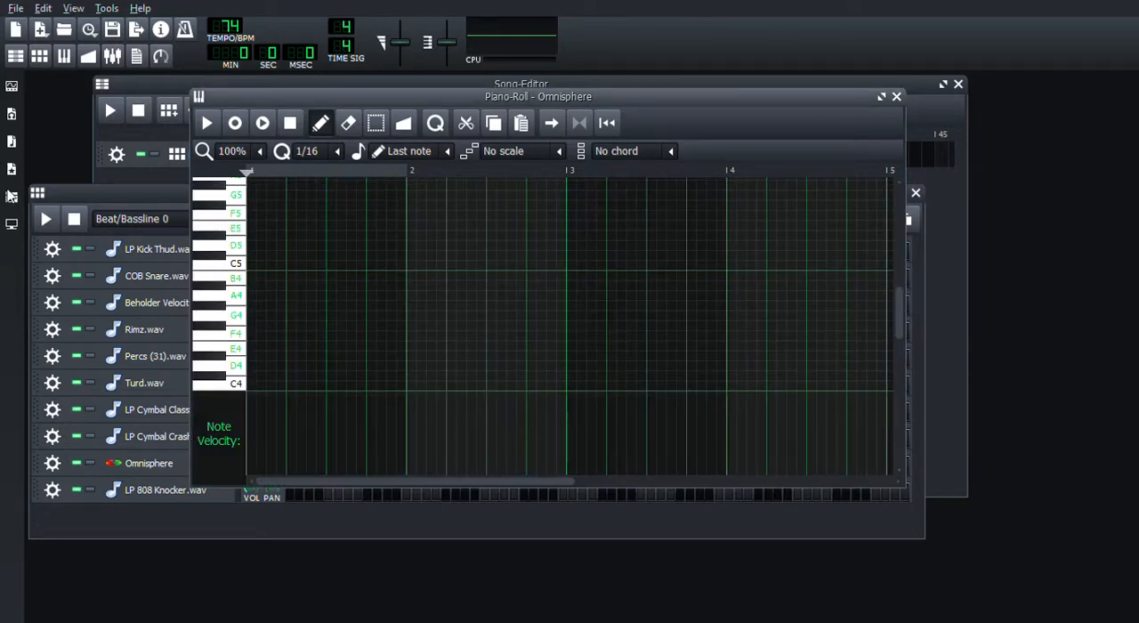
click(99, 196)
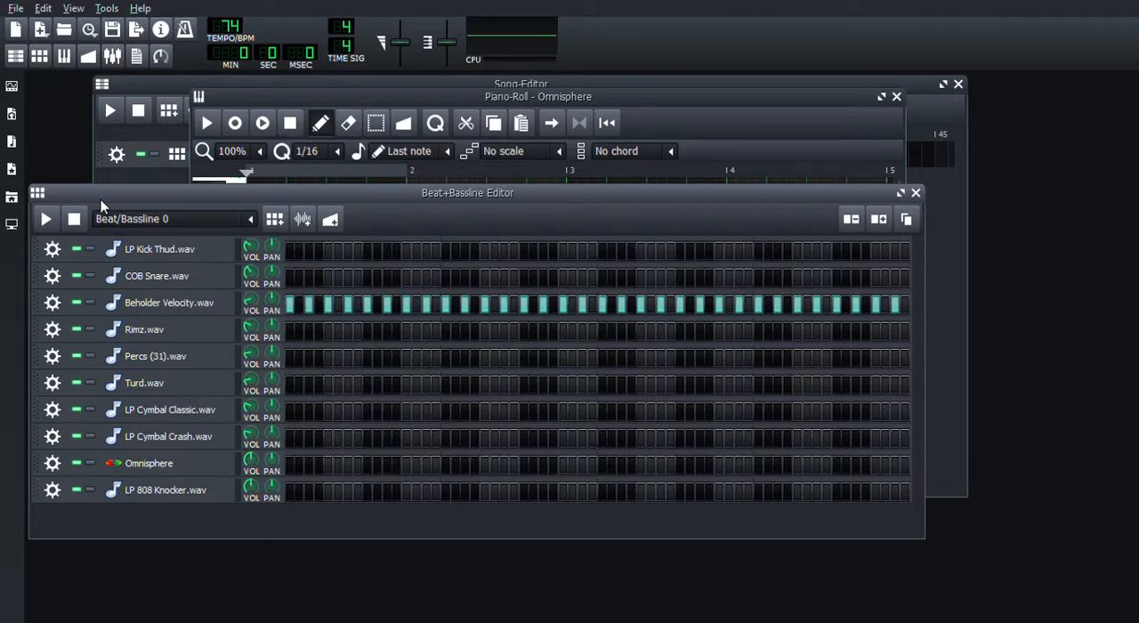
click(13, 148)
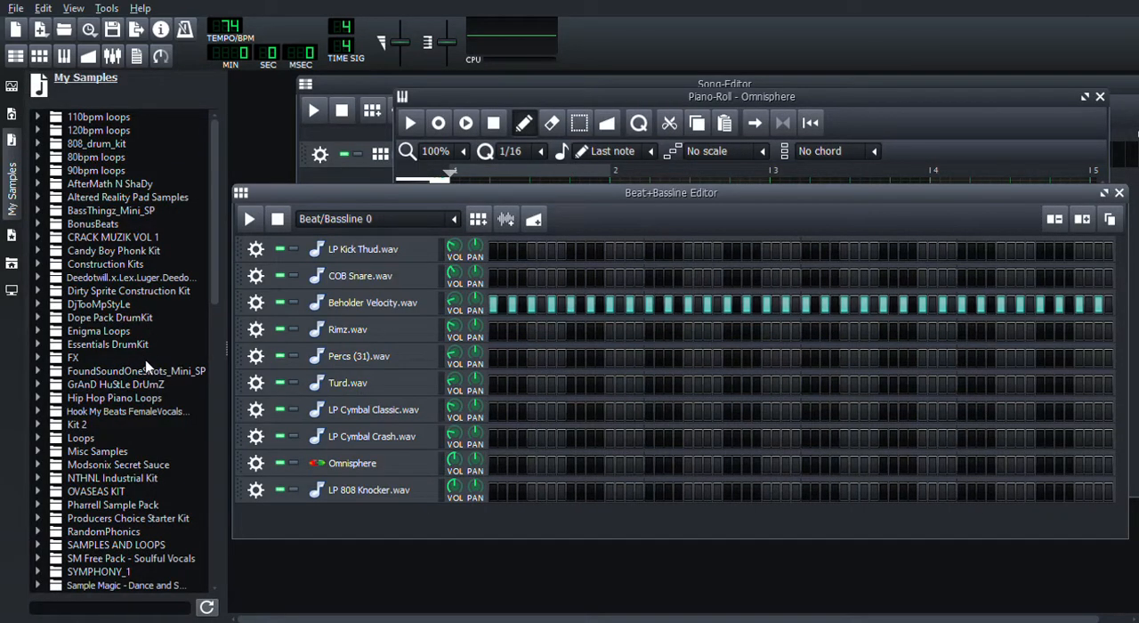
click(13, 171)
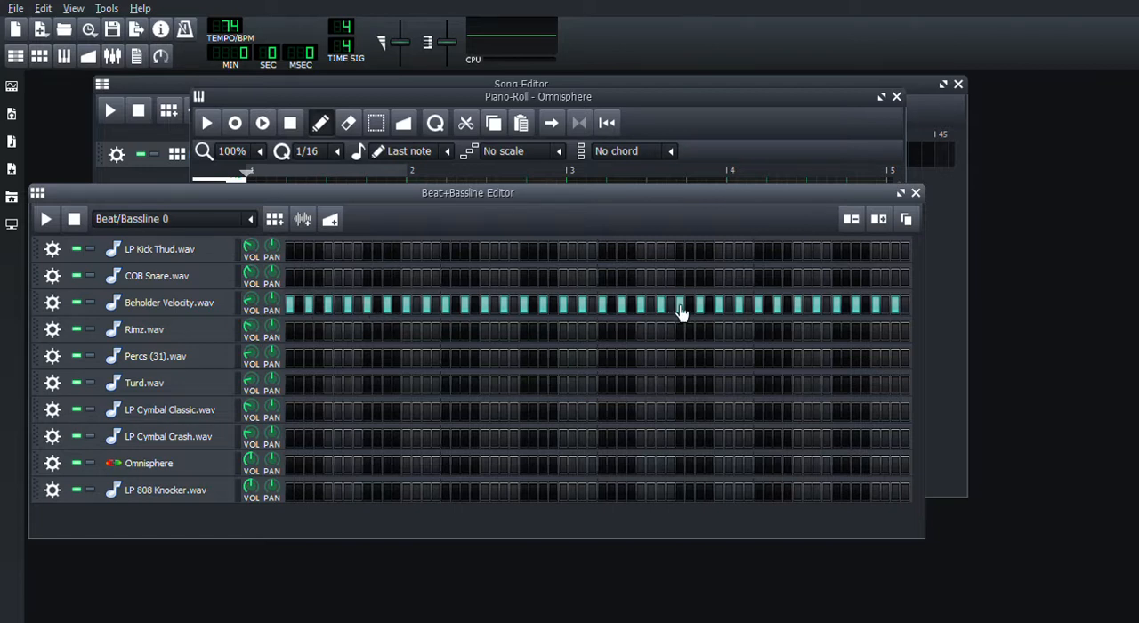
Audition several notes on the Omnisphere track in its piano roll, including G4 and F4.
click(468, 101)
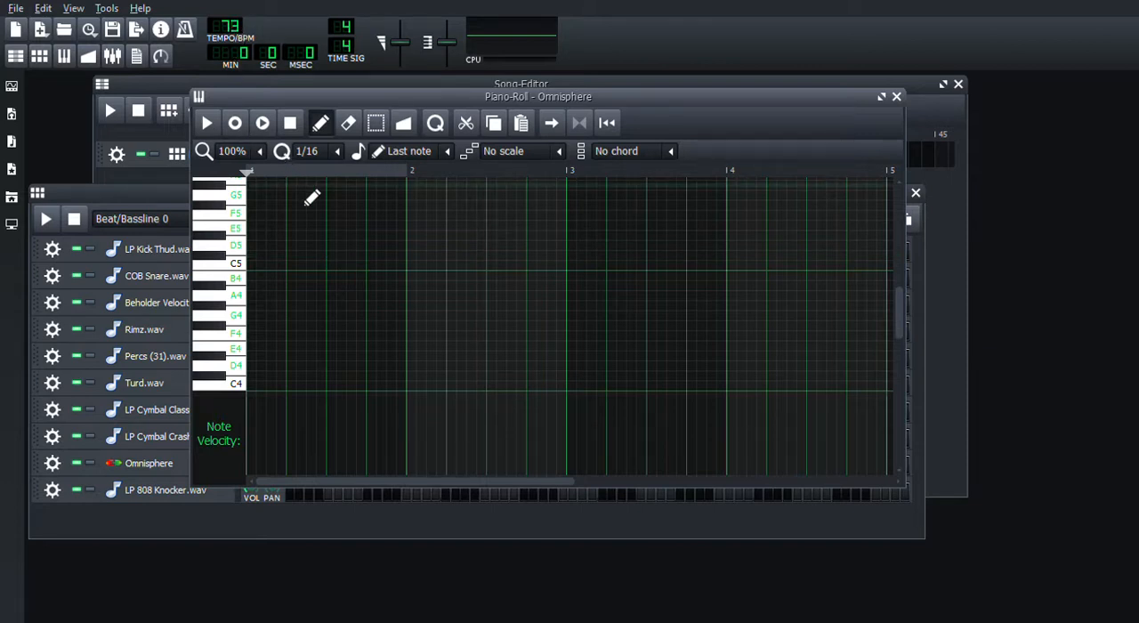
key(t)
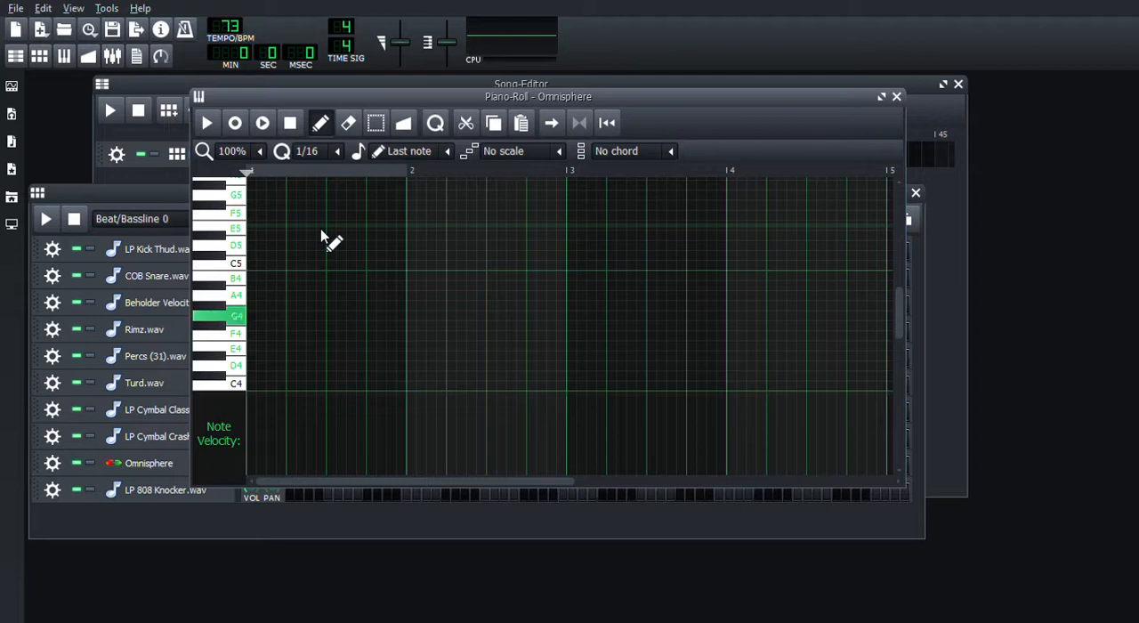
key(r)
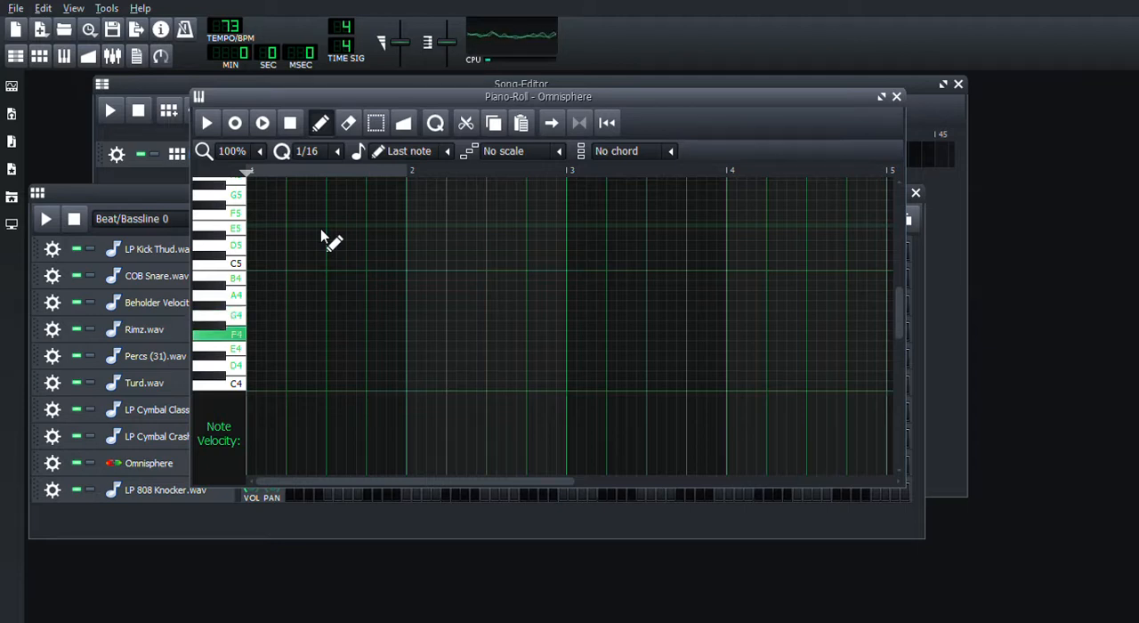
key(t)
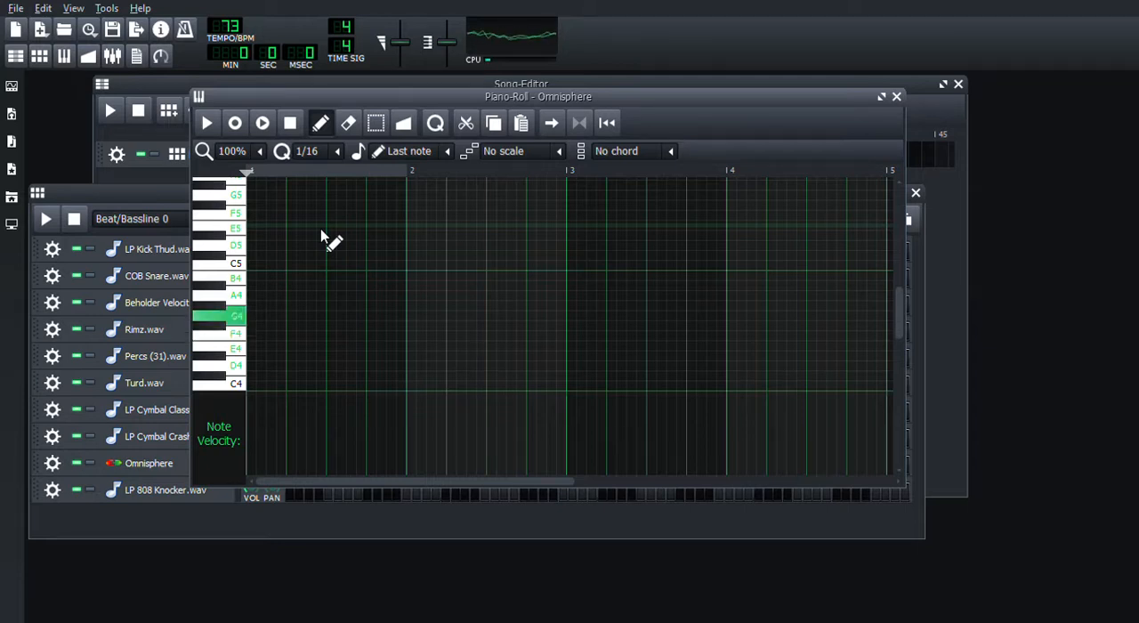
key(e)
key(y)
key(o)
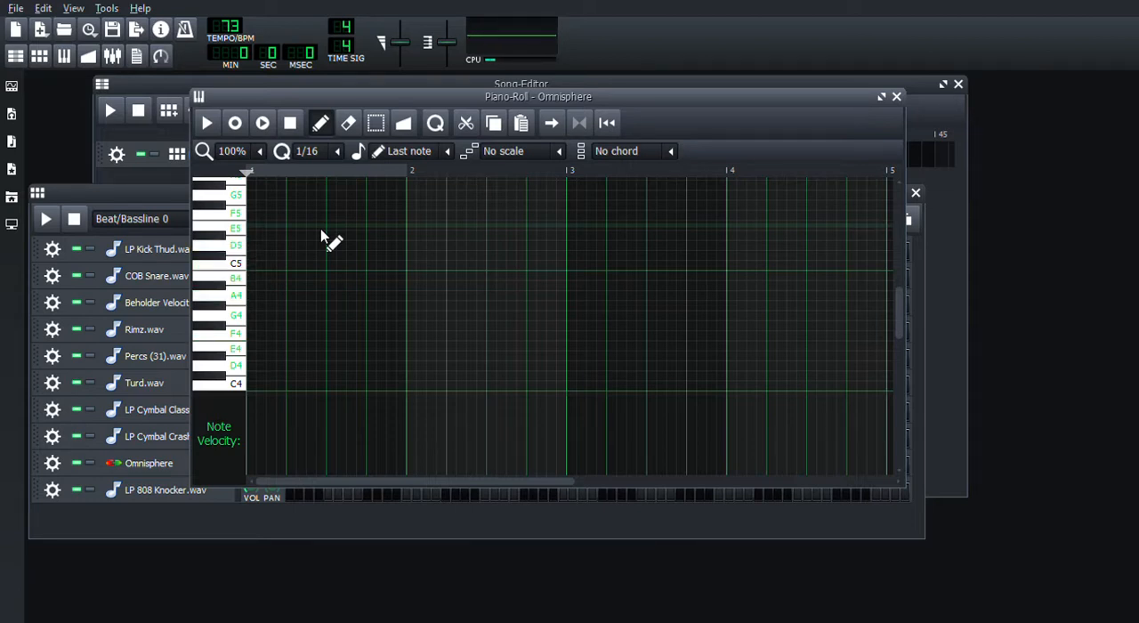
Record a four-bar Omnisphere melody that plays E3, B3, A3, C4 twice, and start its playback.
click(234, 125)
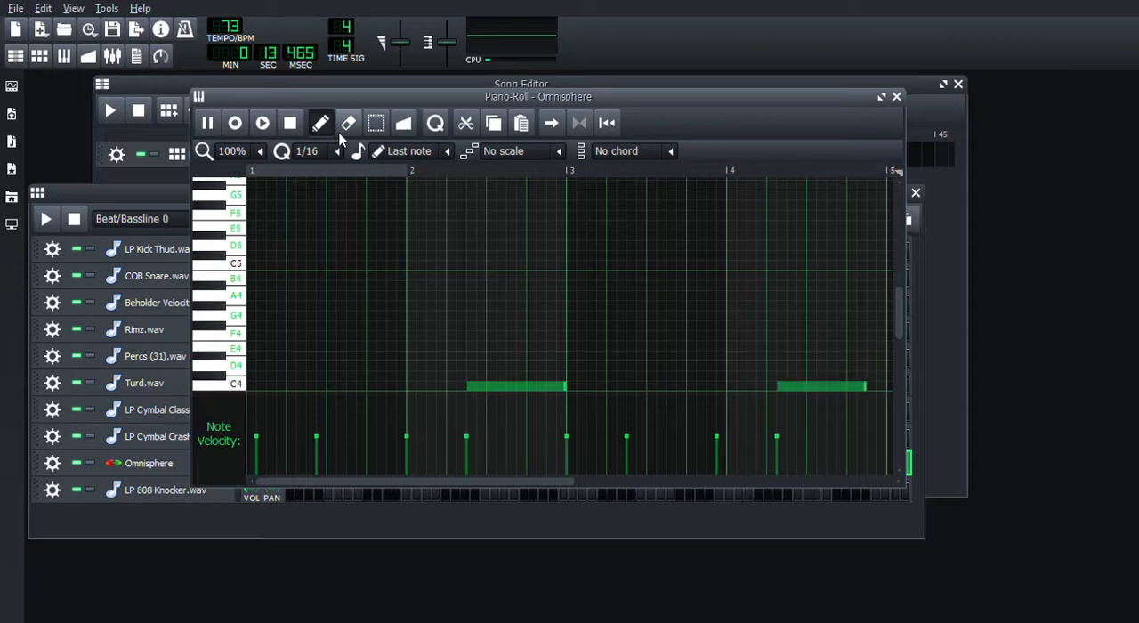
click(290, 124)
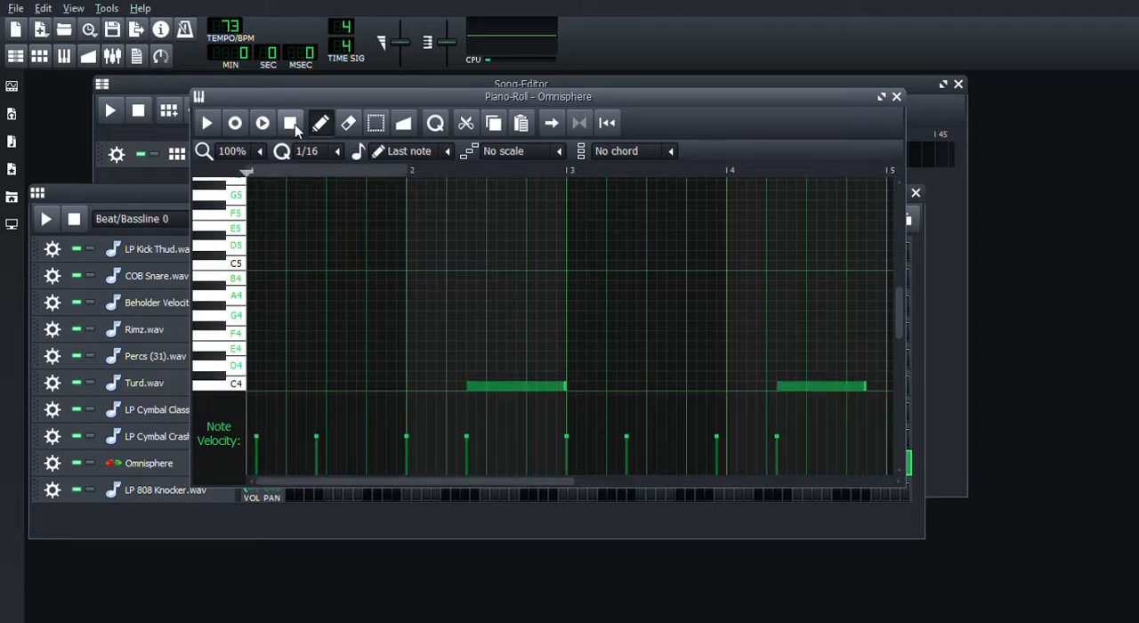
drag(899, 320, 904, 343)
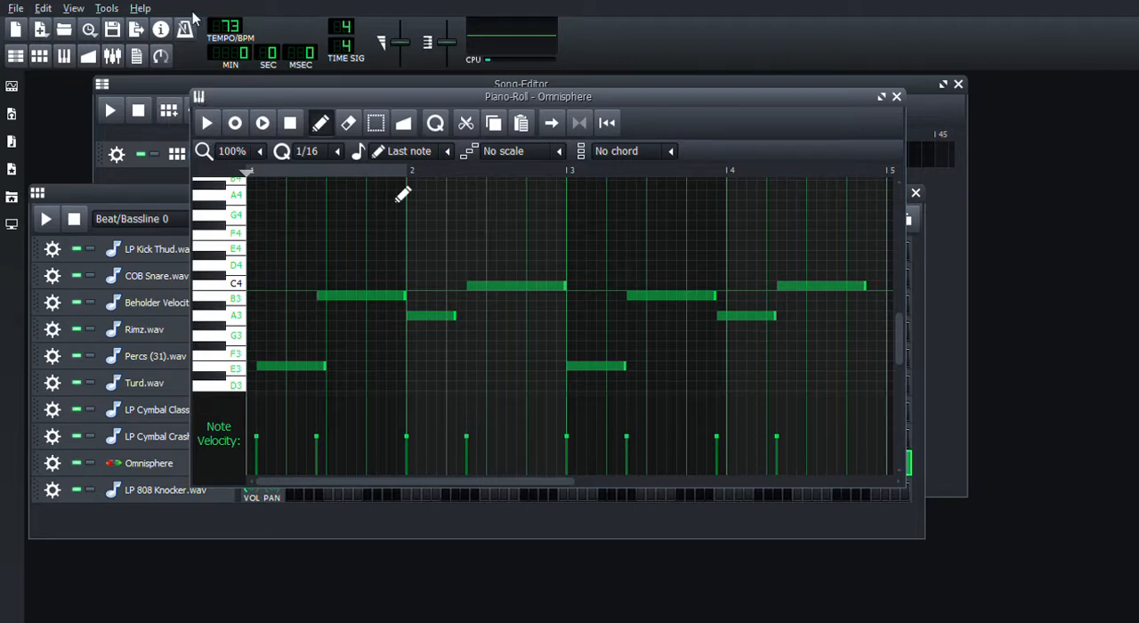
click(207, 122)
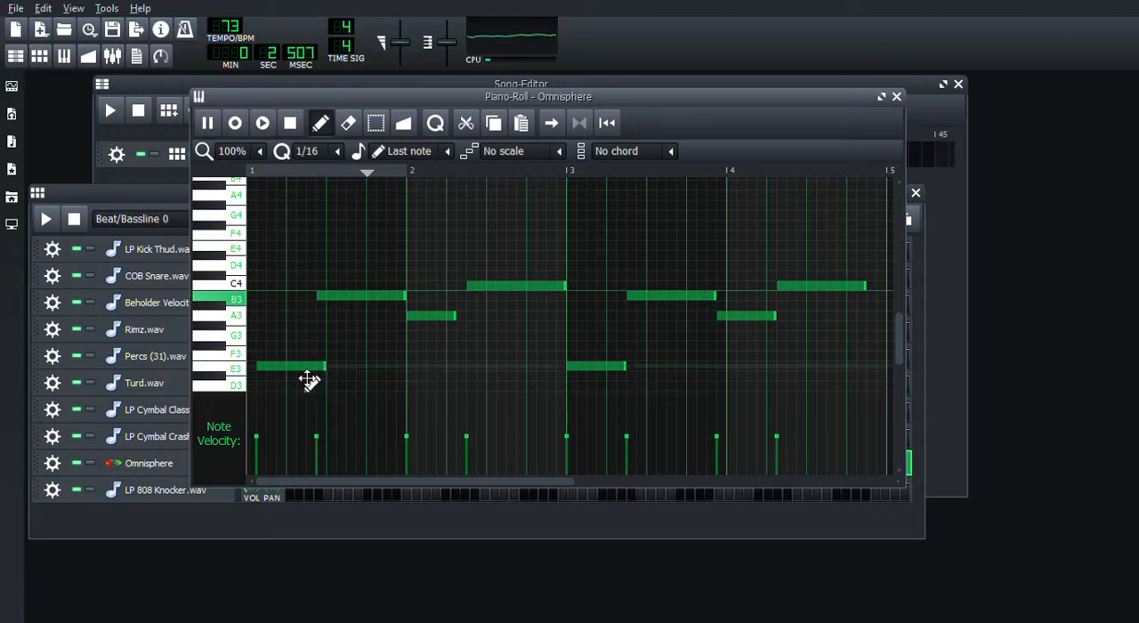
Align the first four melody notes, starting E3 at bar 1 and making each note end where the following one begins.
drag(300, 381, 337, 369)
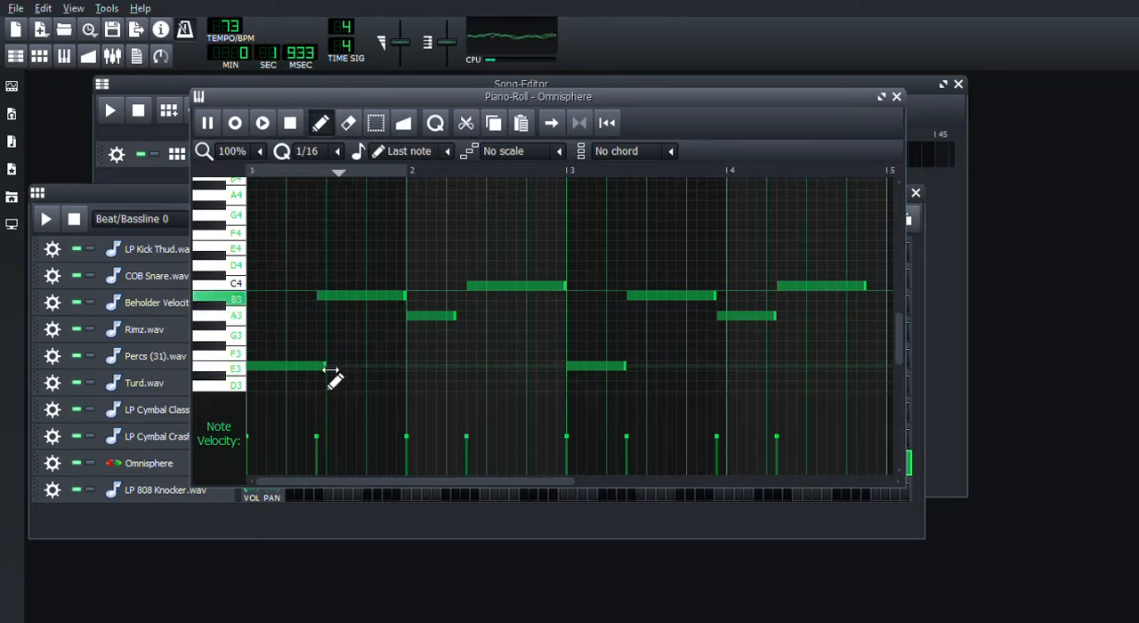
mouse_move(328, 368)
mouse_down()
mouse_move(311, 382)
mouse_move(313, 369)
mouse_up()
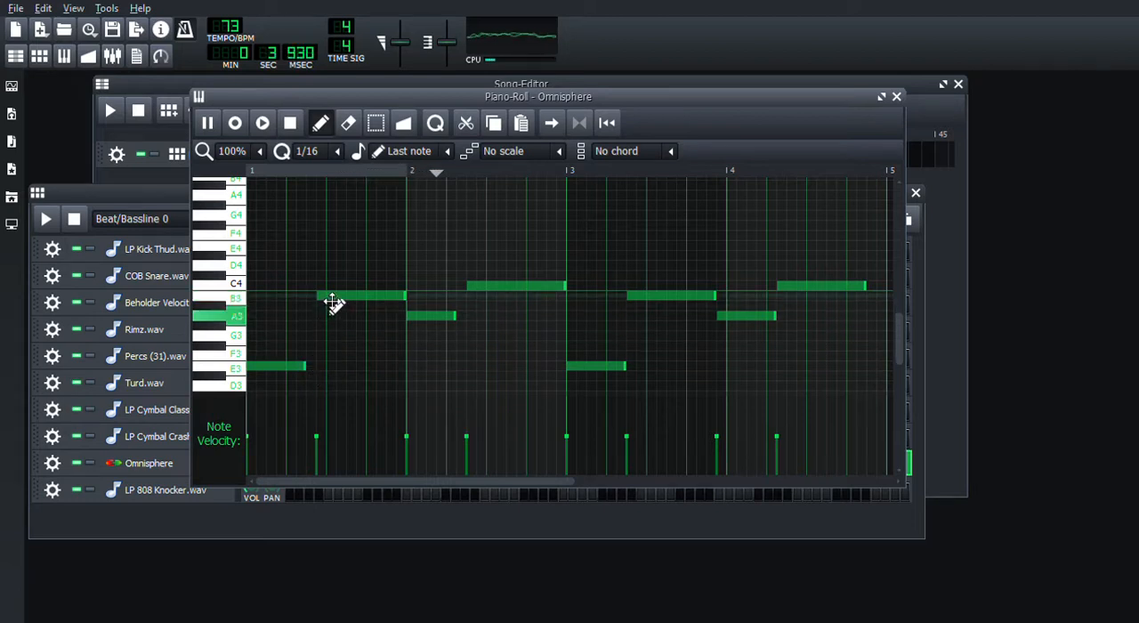
drag(341, 310, 324, 310)
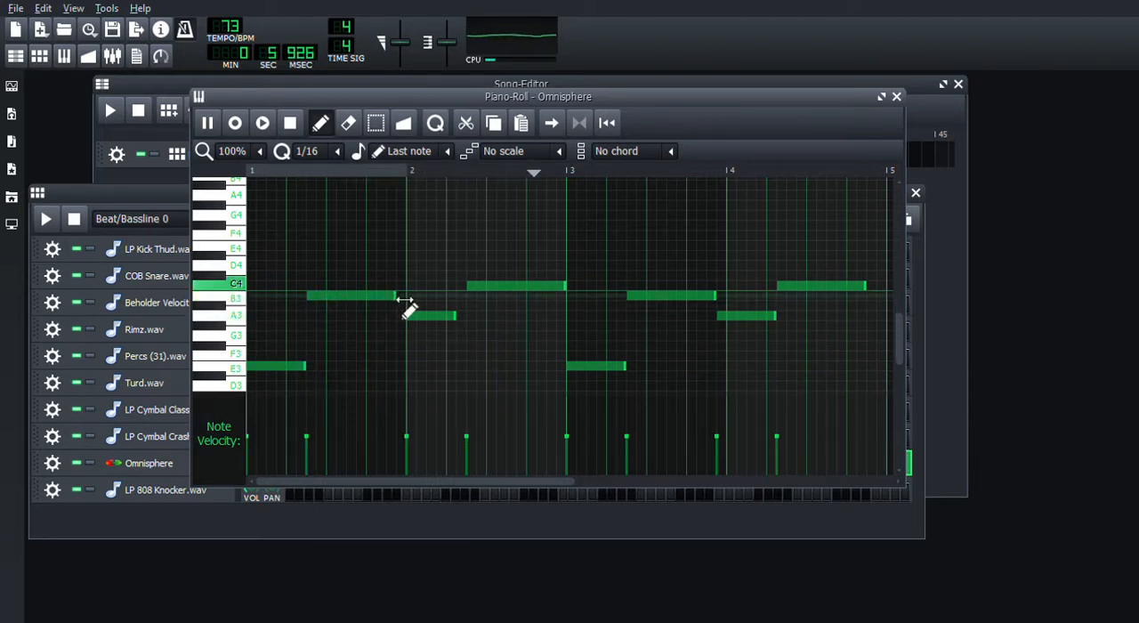
drag(404, 303, 470, 319)
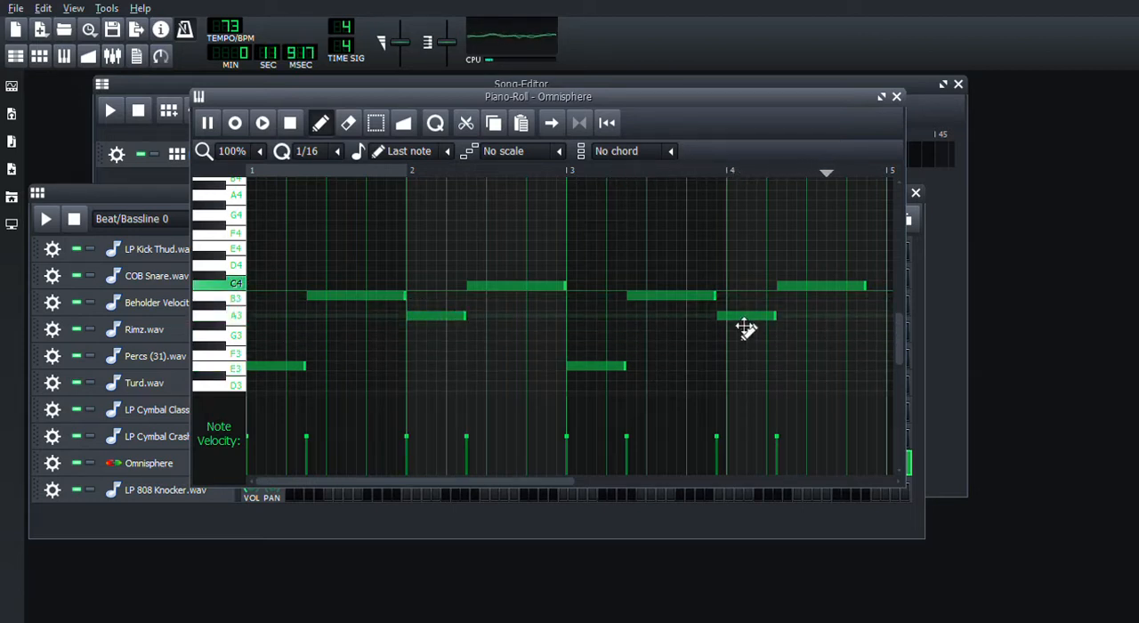
Start the second A3 at bar 4, close the gaps around it, extend the last C4 to bar 5, and stop playback.
mouse_move(746, 329)
mouse_down()
mouse_move(757, 330)
mouse_move(737, 311)
mouse_up()
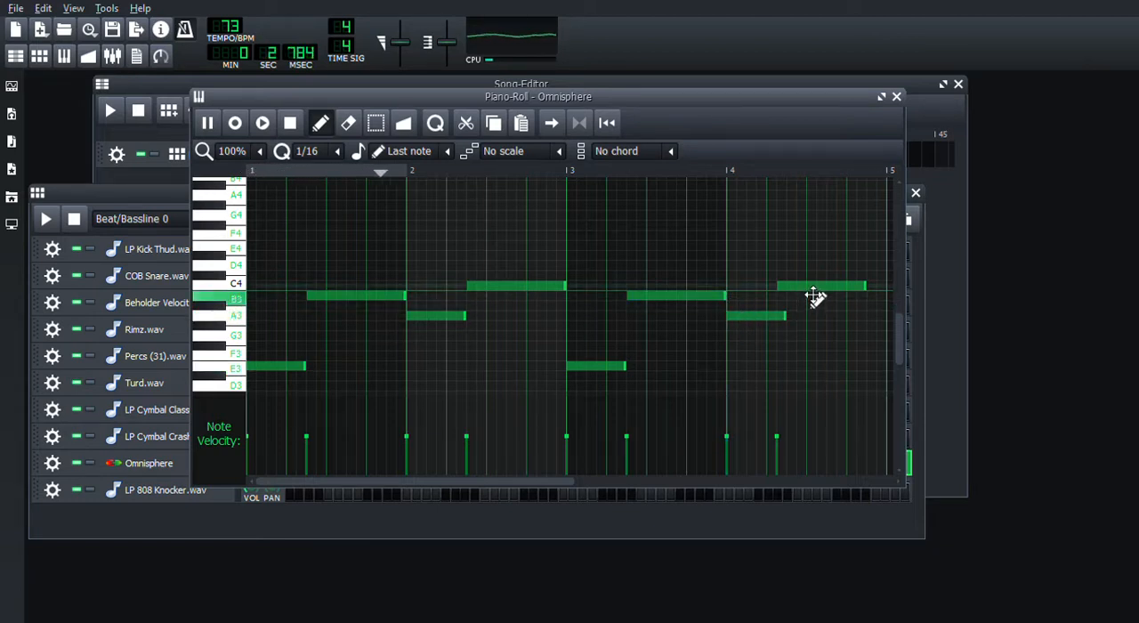
drag(813, 300, 894, 293)
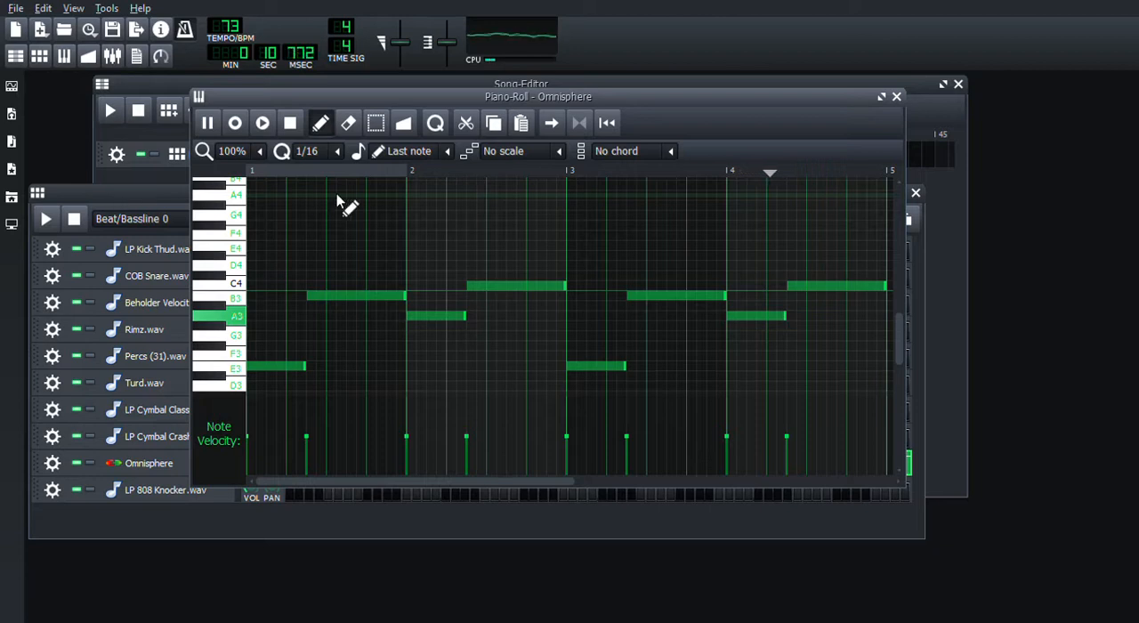
click(896, 97)
click(74, 220)
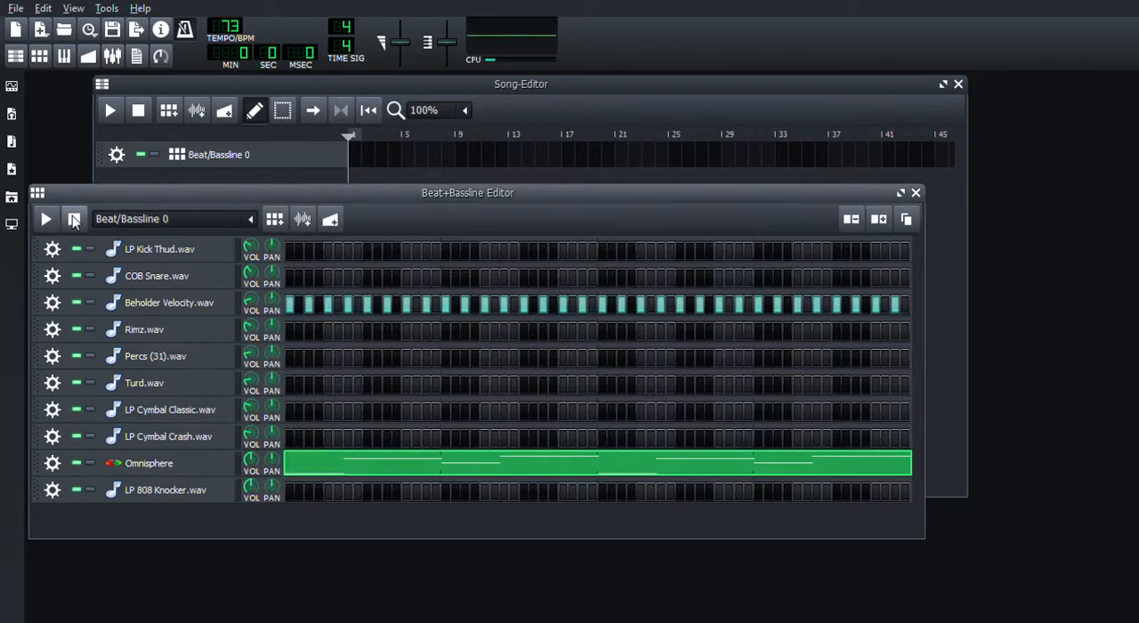
Duplicate all A4 hi-hat notes of Beholder Velocity.wav, offsetting the copies by one 1/16 step to fill every step across four bars.
double_click(458, 312)
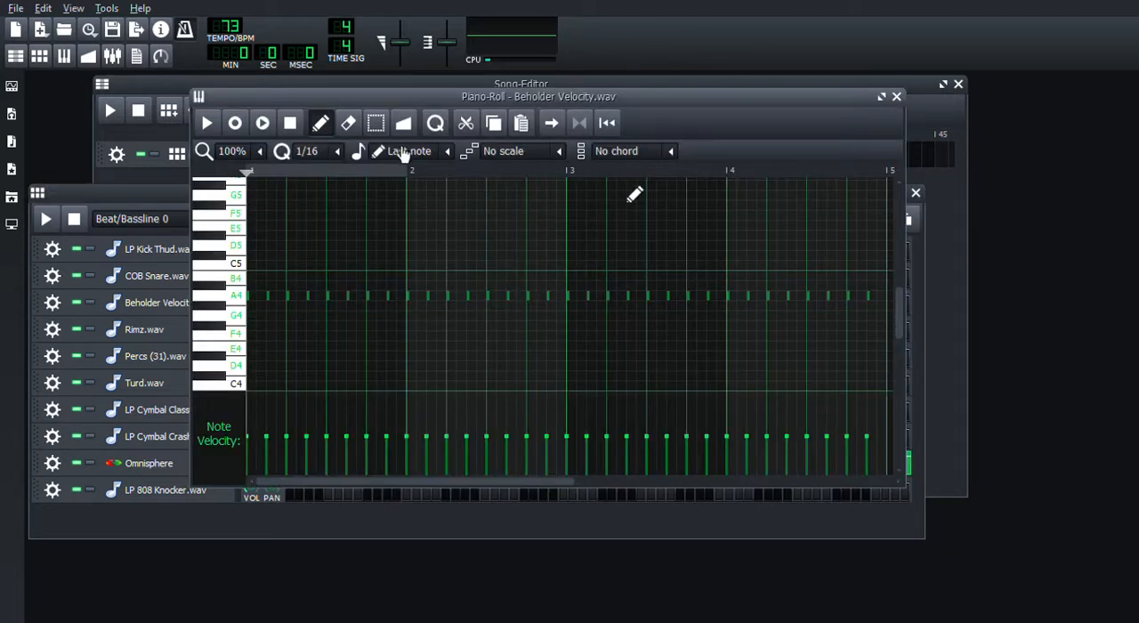
click(374, 127)
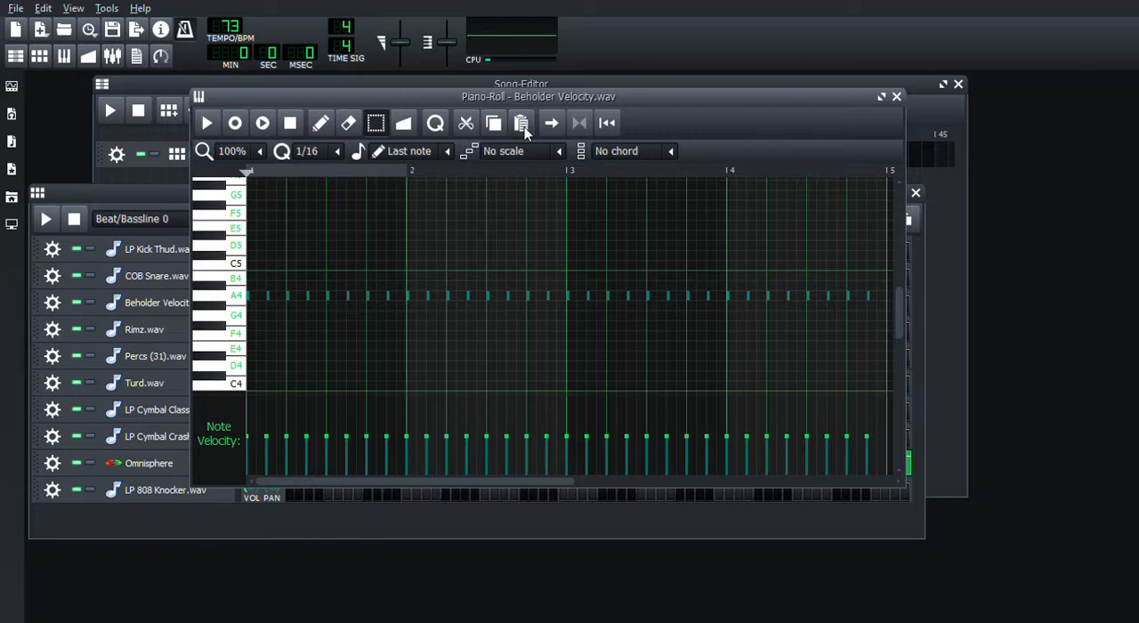
click(320, 129)
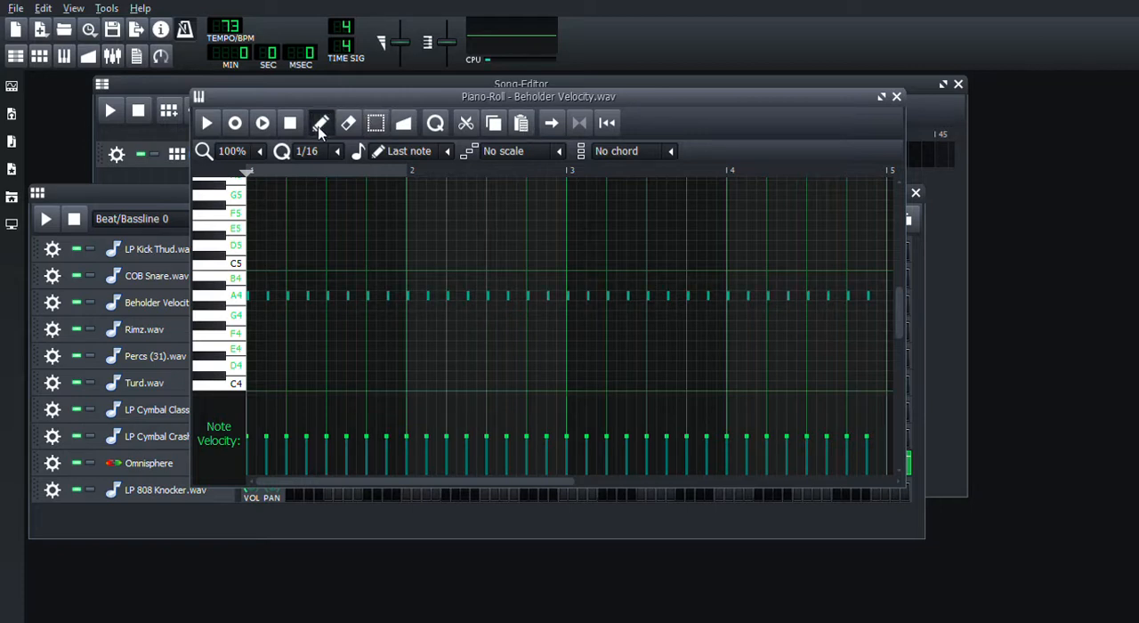
drag(248, 297, 259, 298)
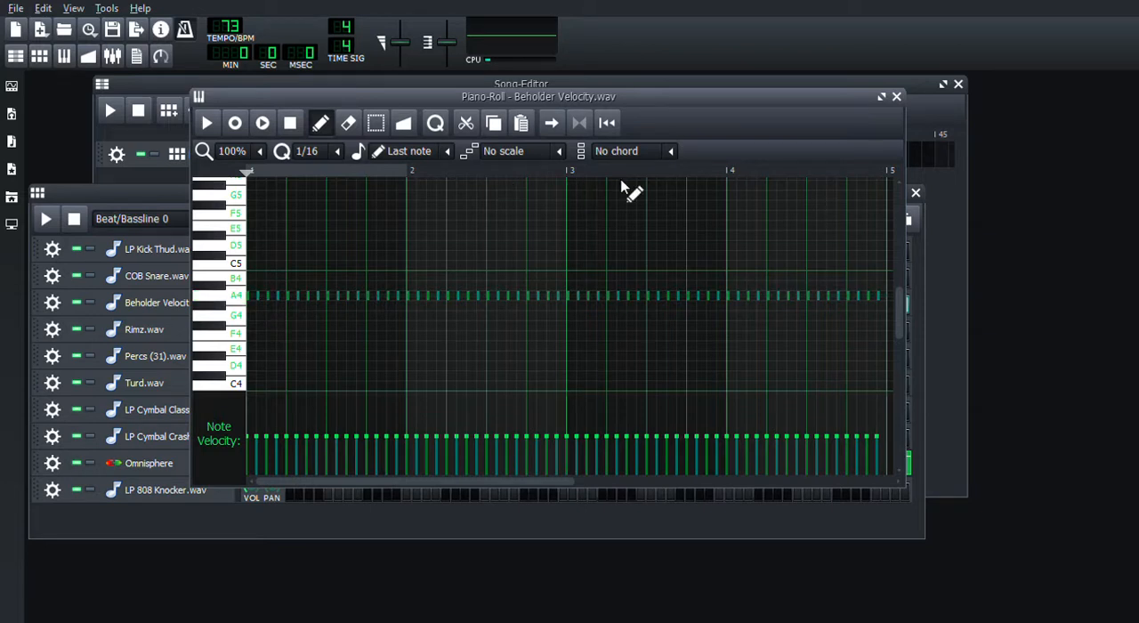
click(896, 96)
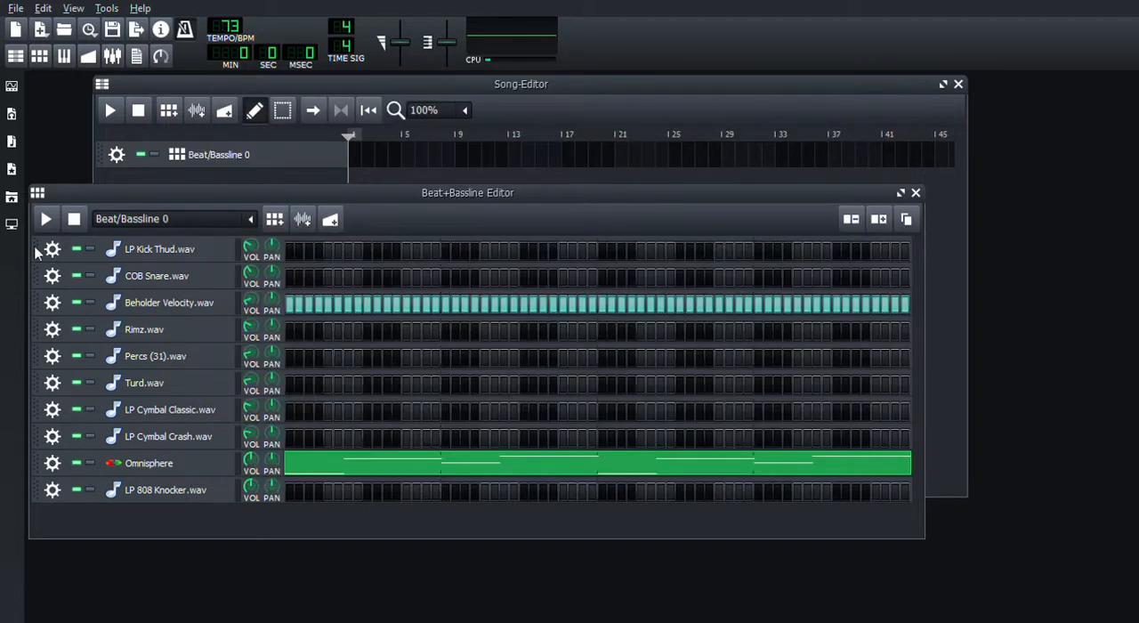
Shorten the Beholder Velocity.wav sample to a length of 125 ms by moving its end point, and play the pattern.
click(149, 311)
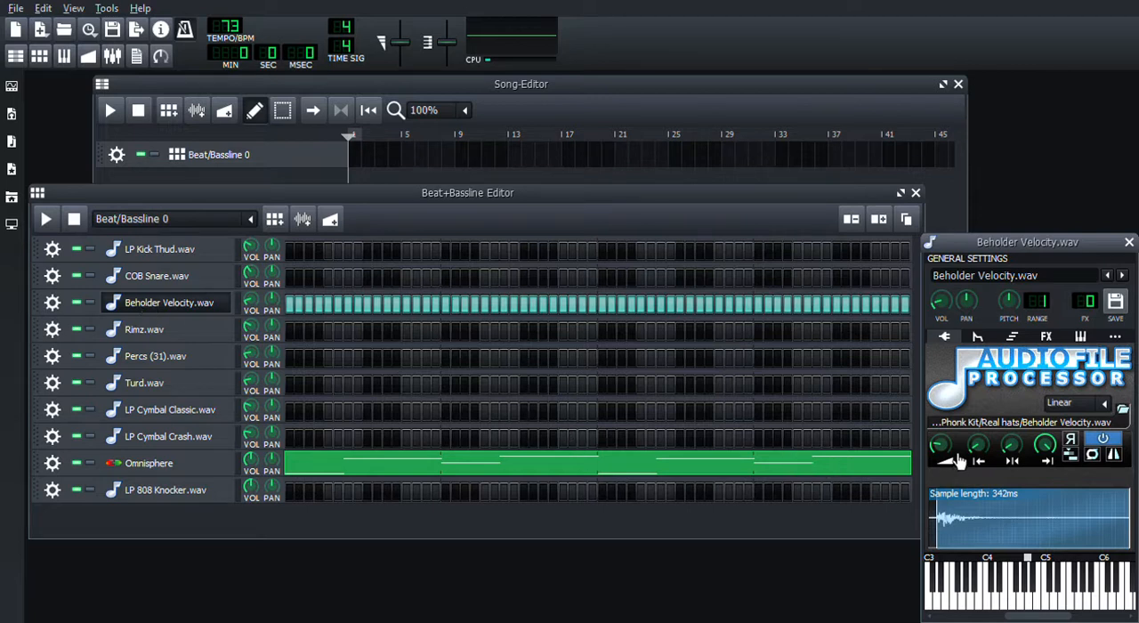
drag(982, 458, 982, 462)
drag(978, 444, 977, 438)
drag(1049, 454, 1049, 510)
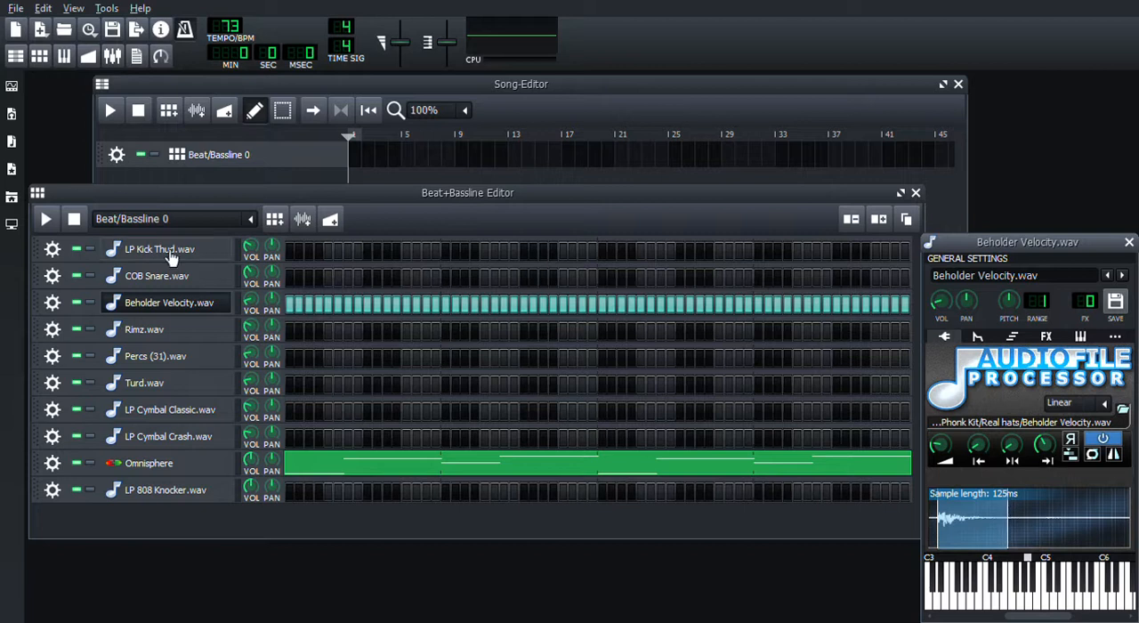
click(47, 219)
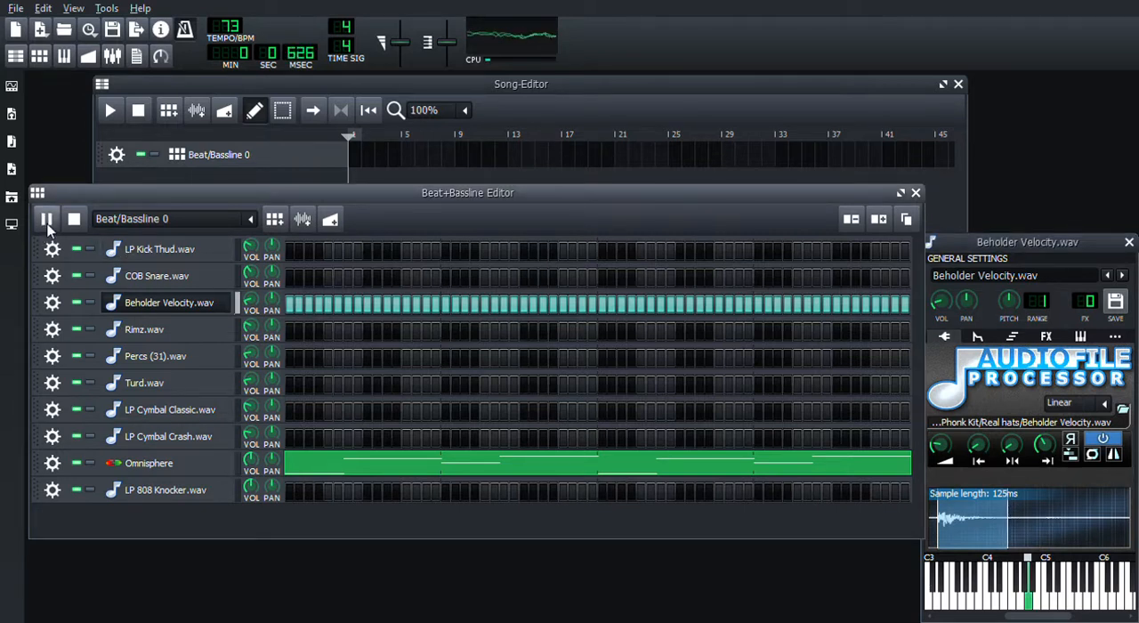
Close the Beholder Velocity.wav settings and bring up the LP 808 Knocker.wav Piano-Roll with playback stopped.
click(1128, 242)
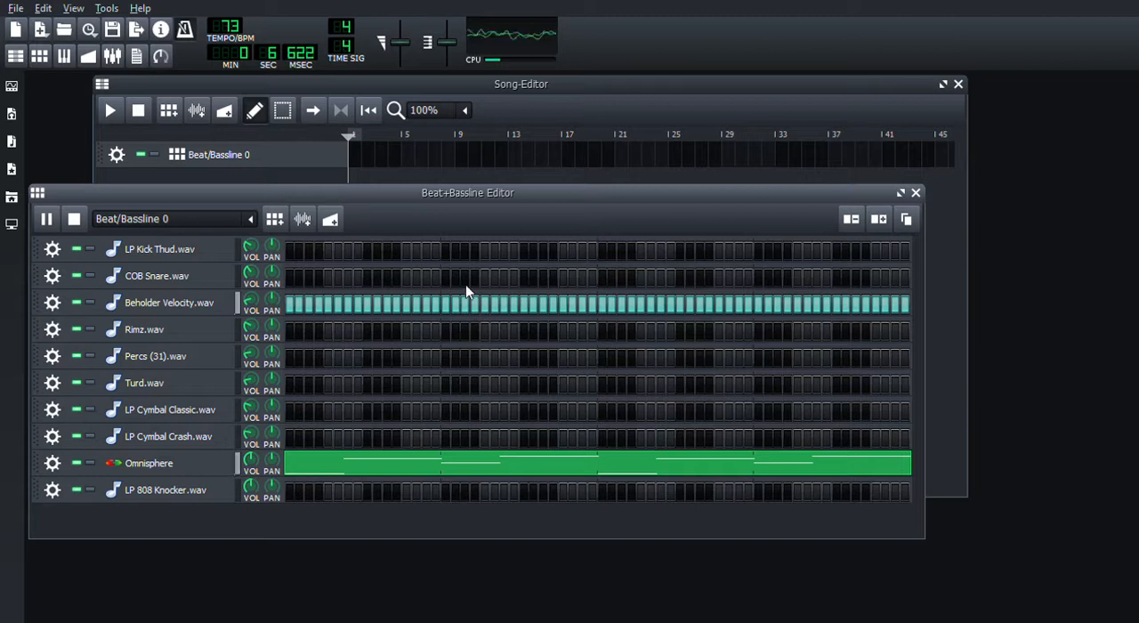
key(F7)
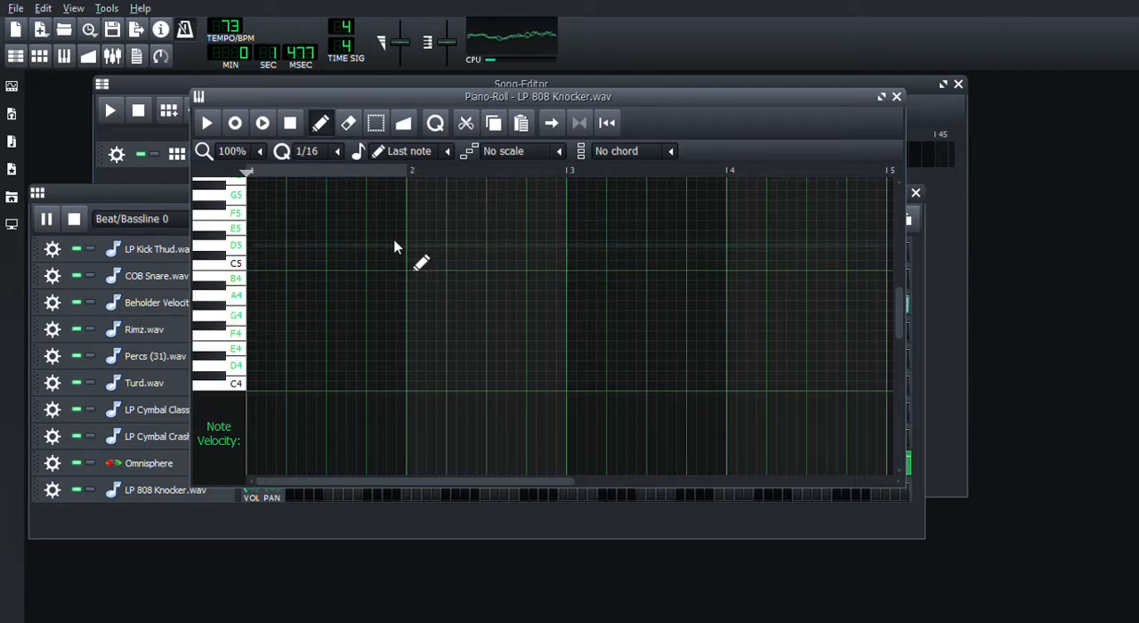
click(81, 217)
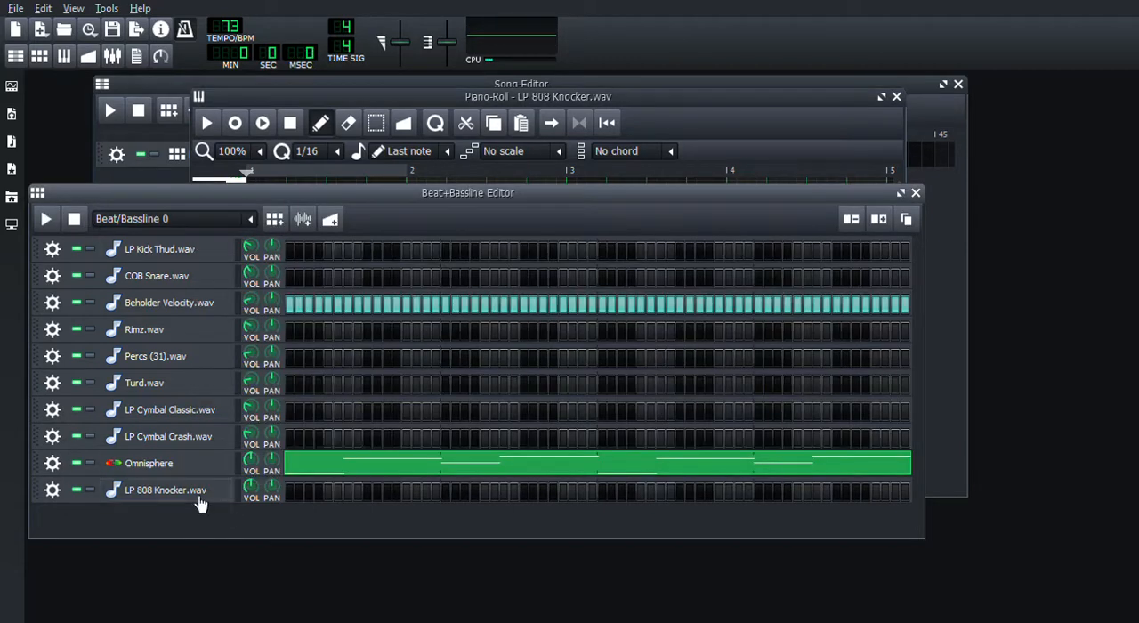
Add the C* Compress and C* AmpVTS effects to LP 808 Knocker.wav, raising AmpVTS drive to maximum and lowering its treble.
click(198, 499)
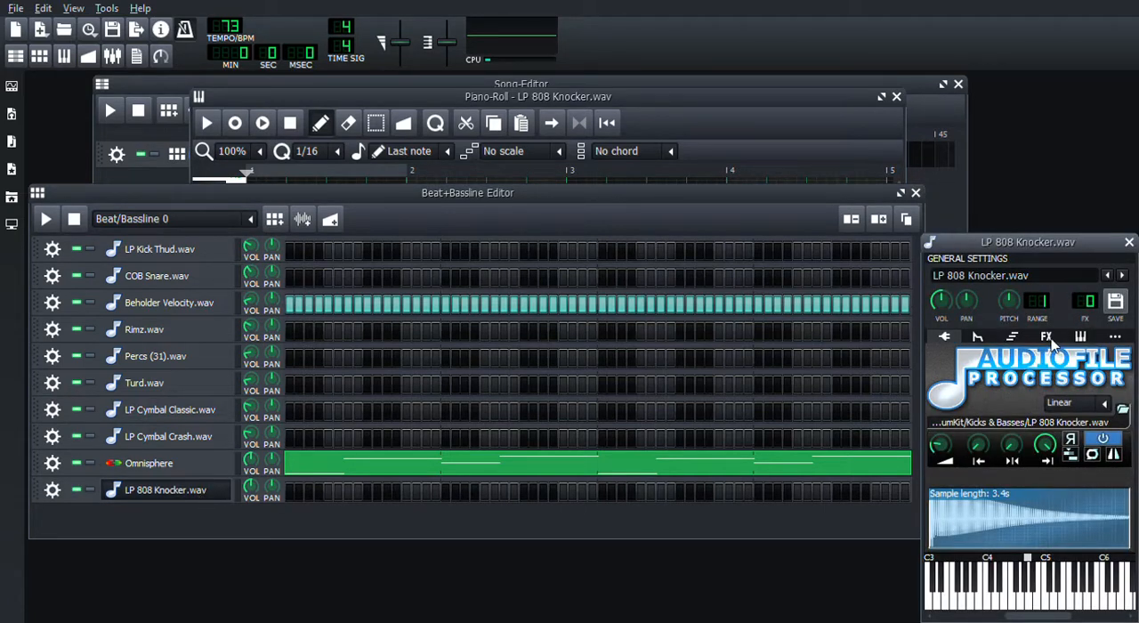
click(1046, 338)
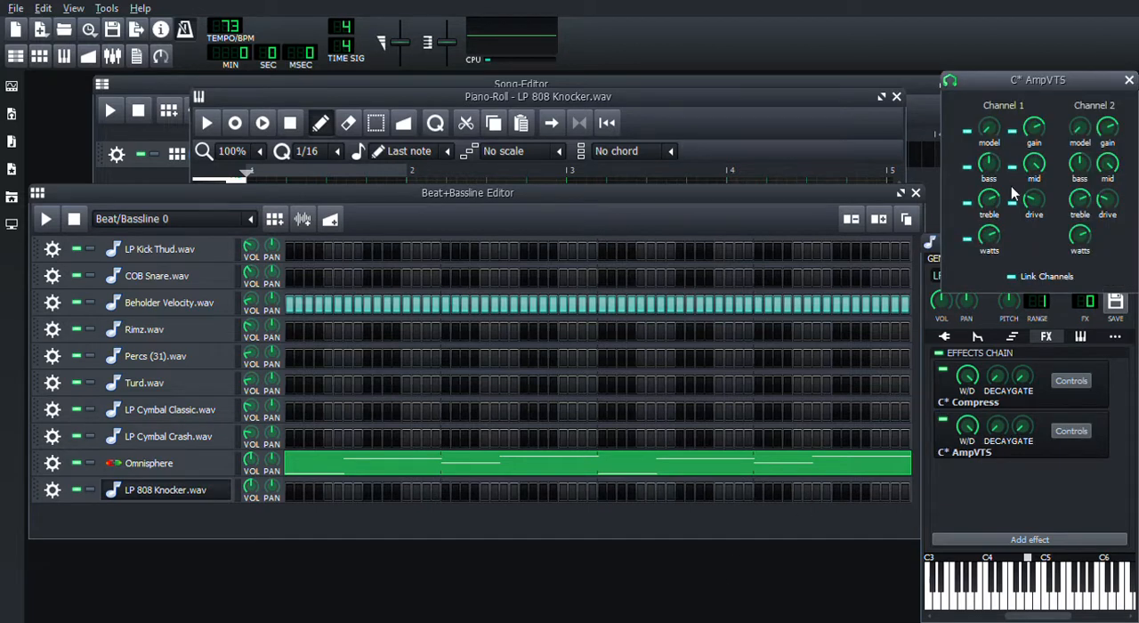
drag(1034, 205, 1033, 143)
drag(990, 203, 990, 209)
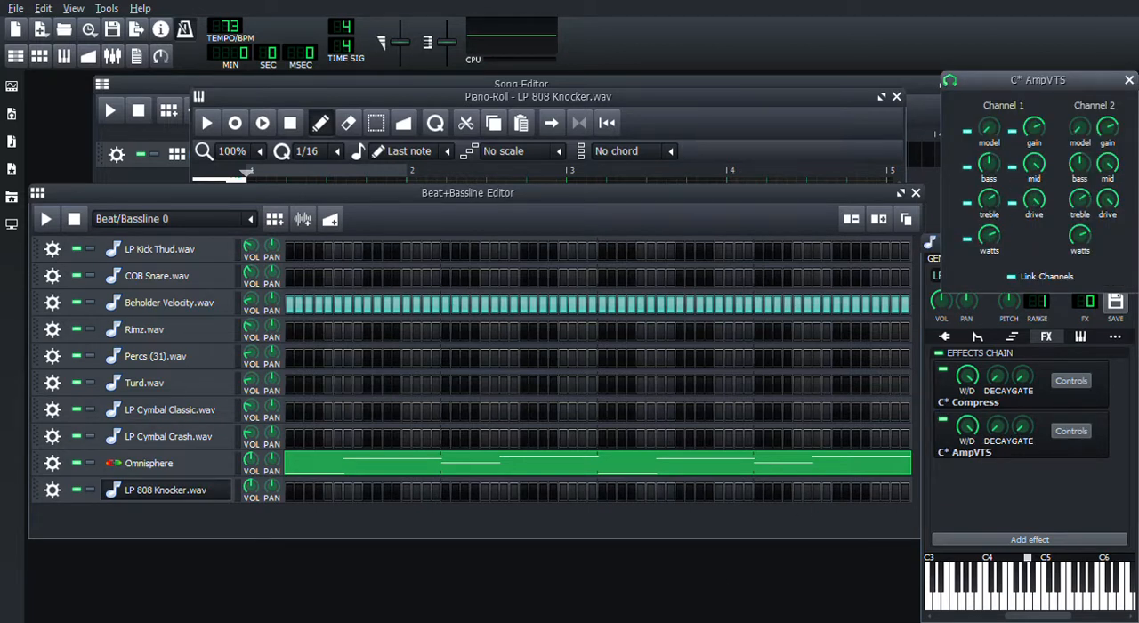
click(1128, 80)
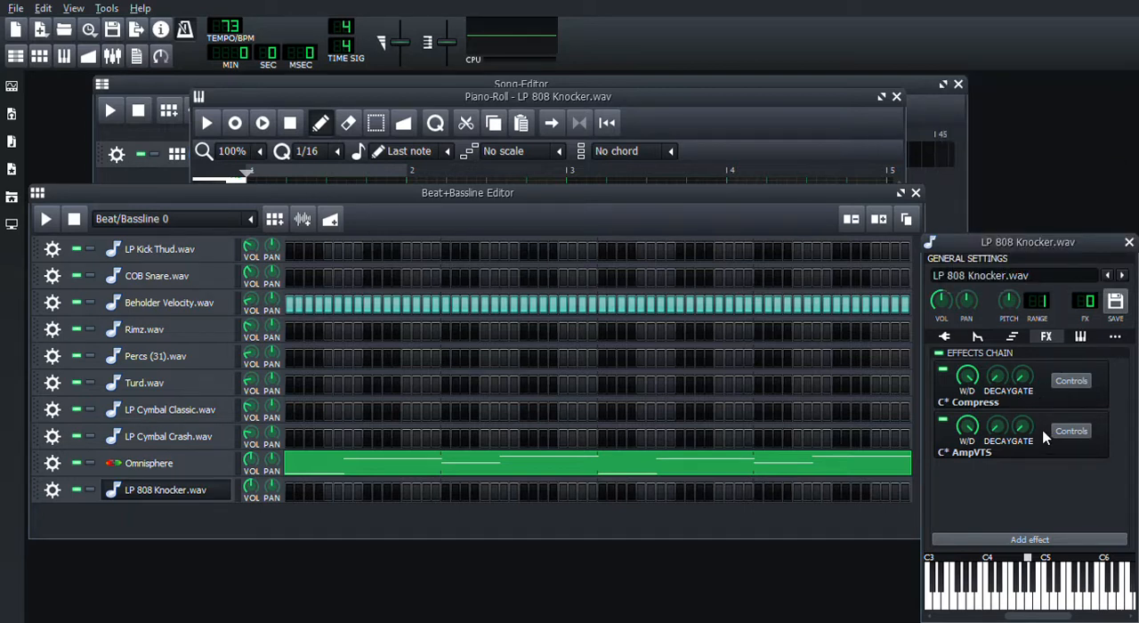
Place C* AmpVTS ahead of C* Compress in the LP 808 Knocker.wav effects chain and lower the instrument's volume.
click(1037, 467)
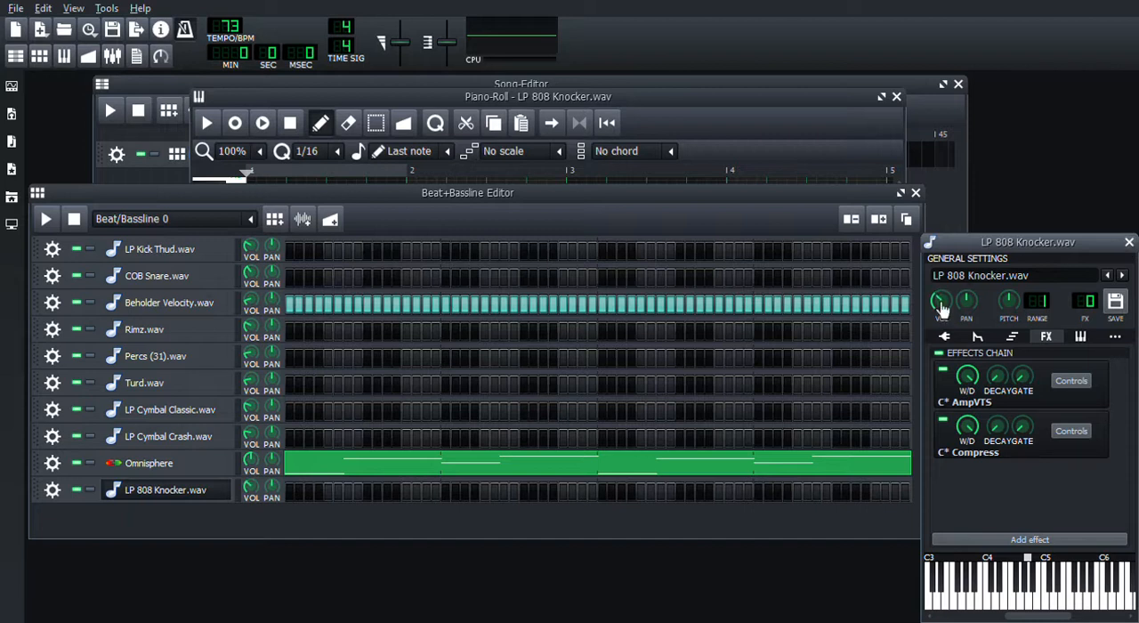
click(1128, 243)
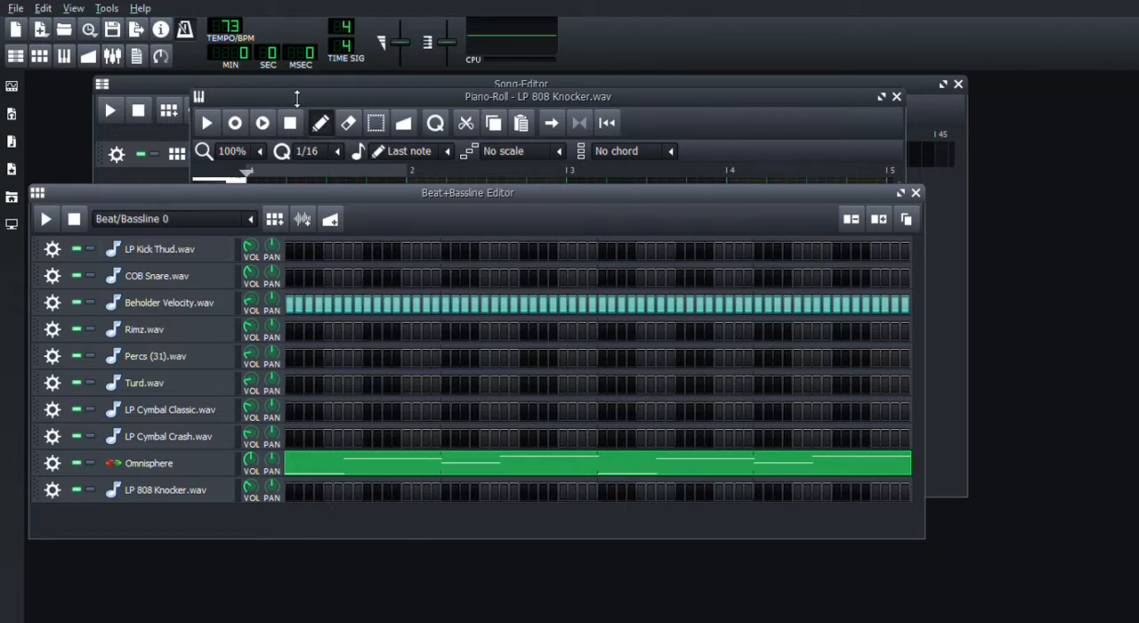
Play the pattern and rehearse an LP 808 Knocker.wav bassline over the melody, trying different notes in its Piano-Roll.
click(297, 99)
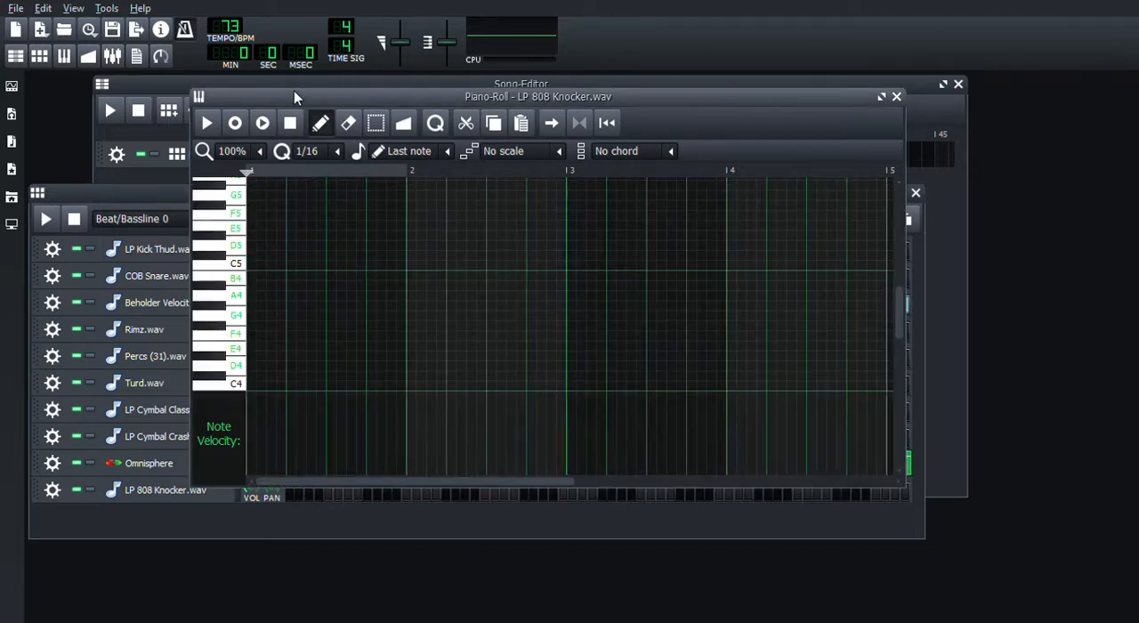
click(47, 219)
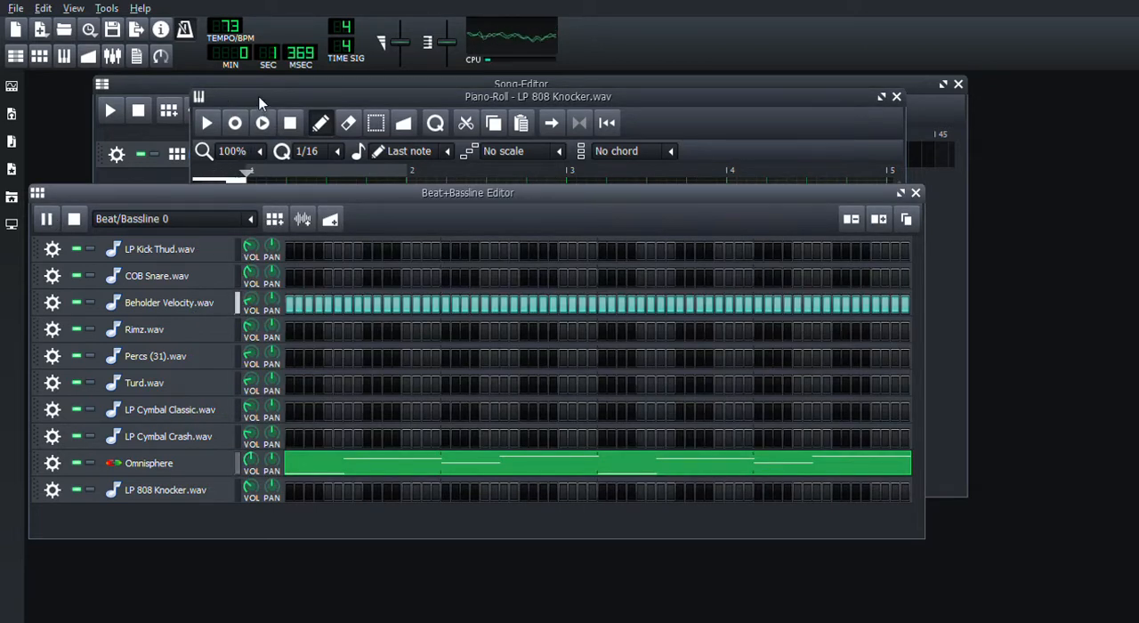
click(260, 100)
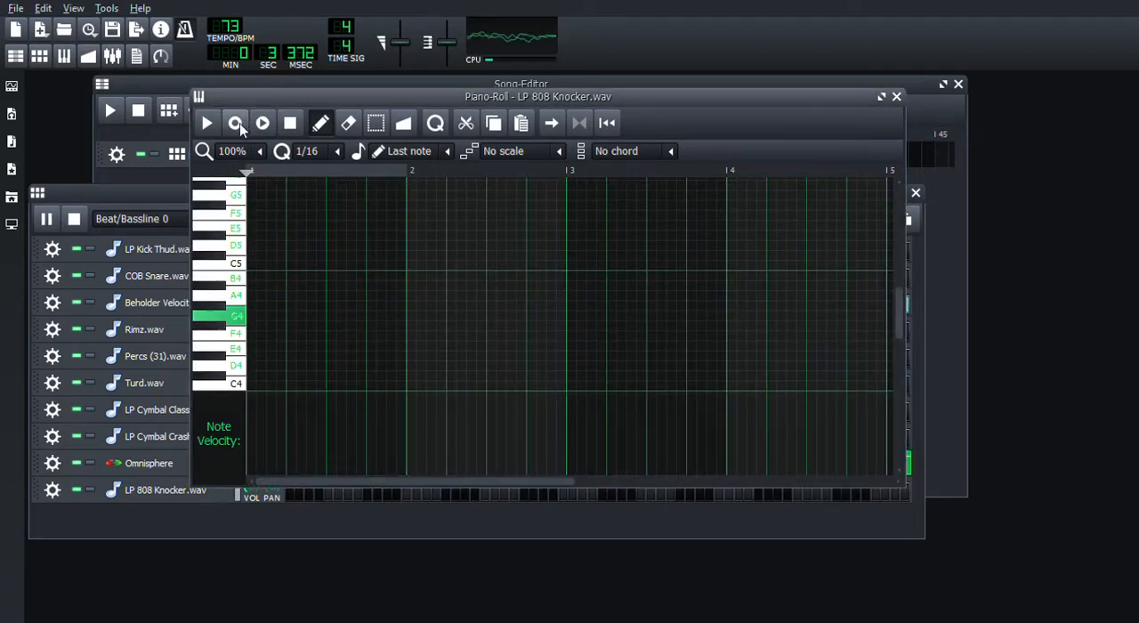
key(q)
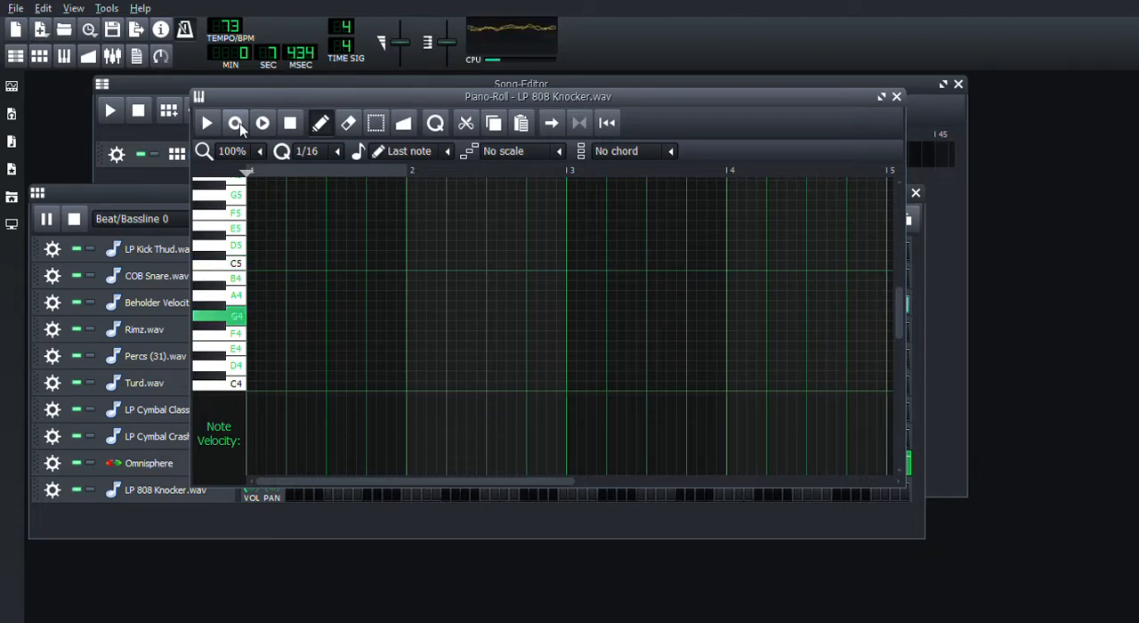
key(o)
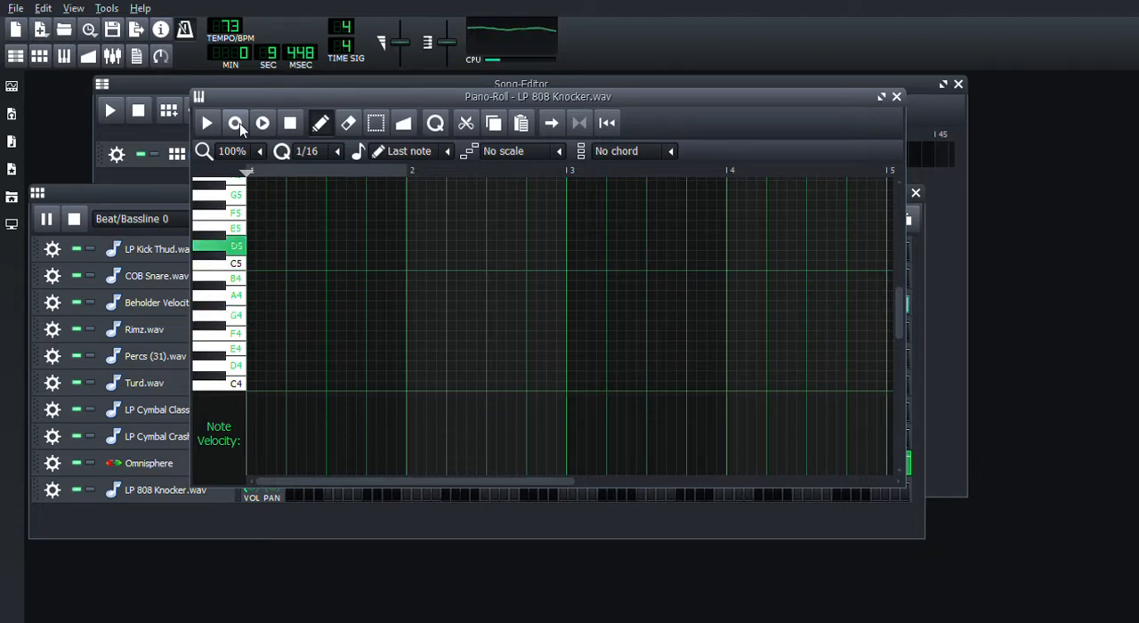
key(2)
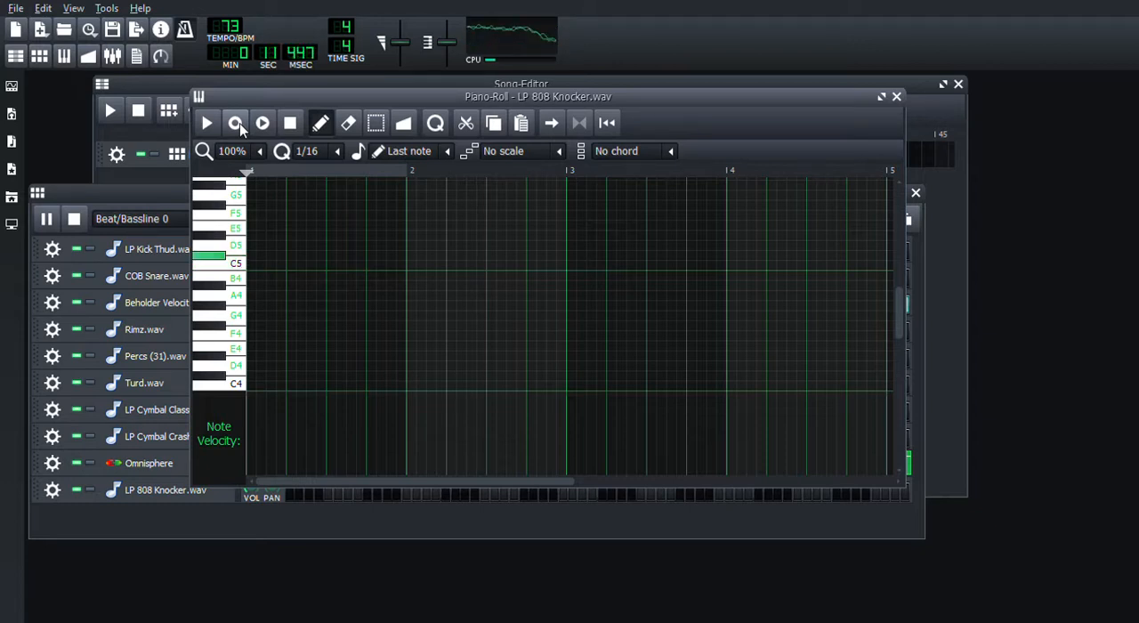
key(2)
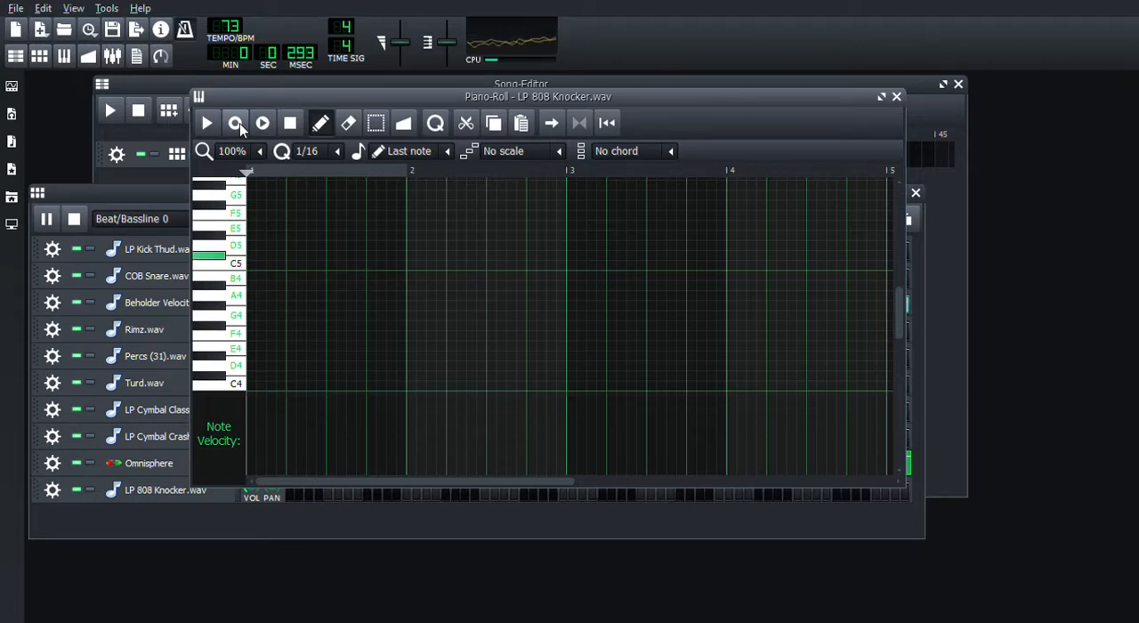
key(2)
key(b)
key(2)
key(e)
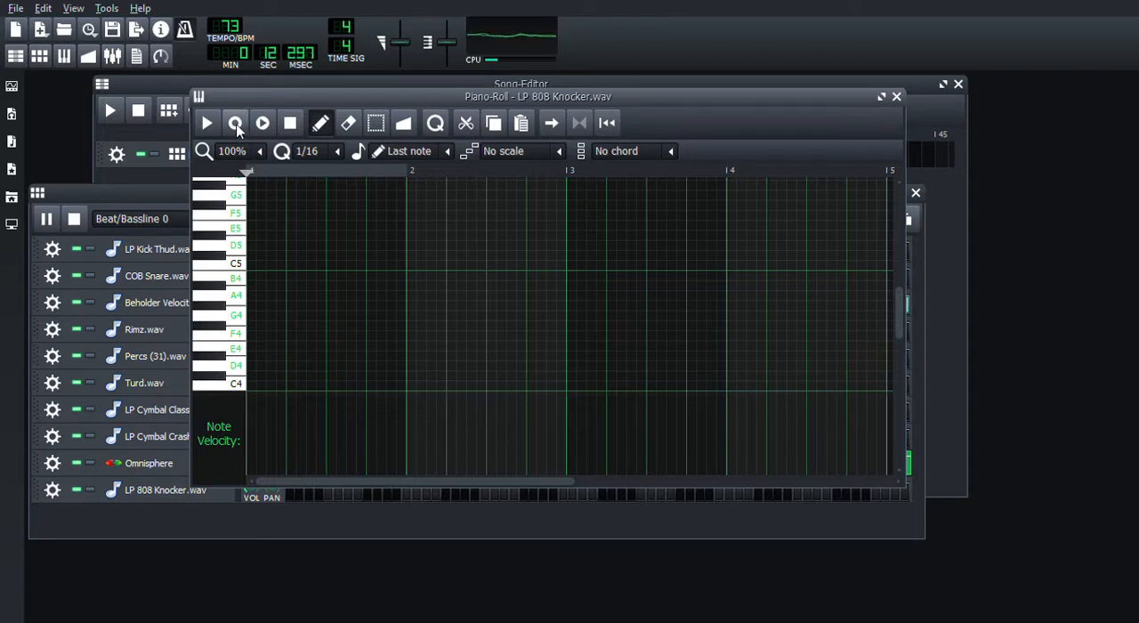
Record a four-bar LP 808 Knocker.wav bassline of mostly C#5 notes with short E5 and G4 accents, and stop recording.
click(234, 124)
key(2)
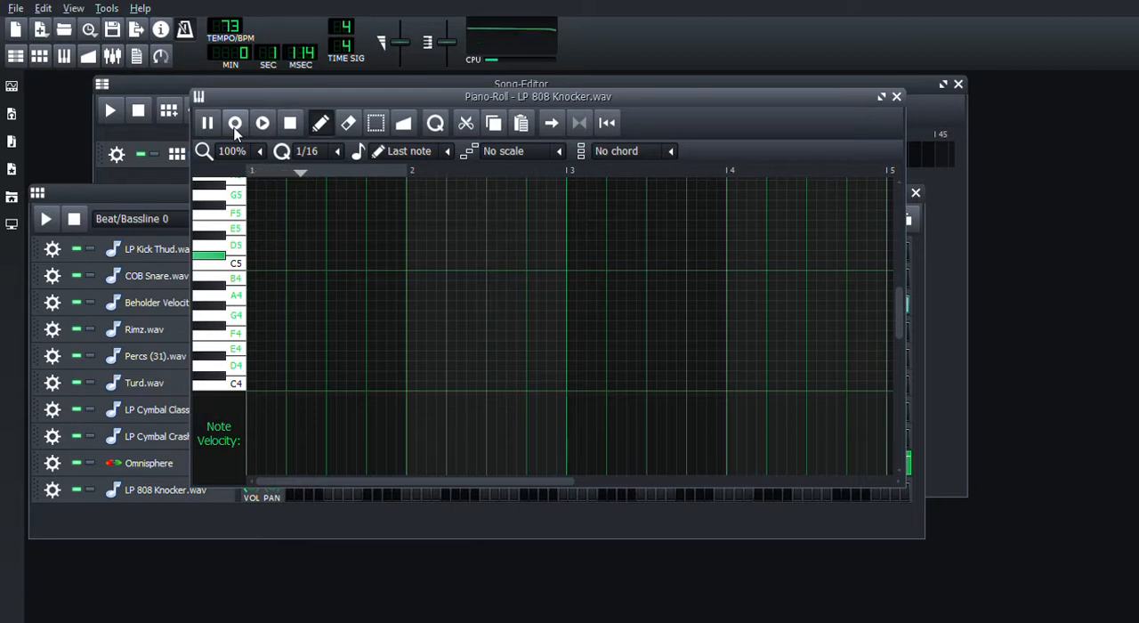
key(2)
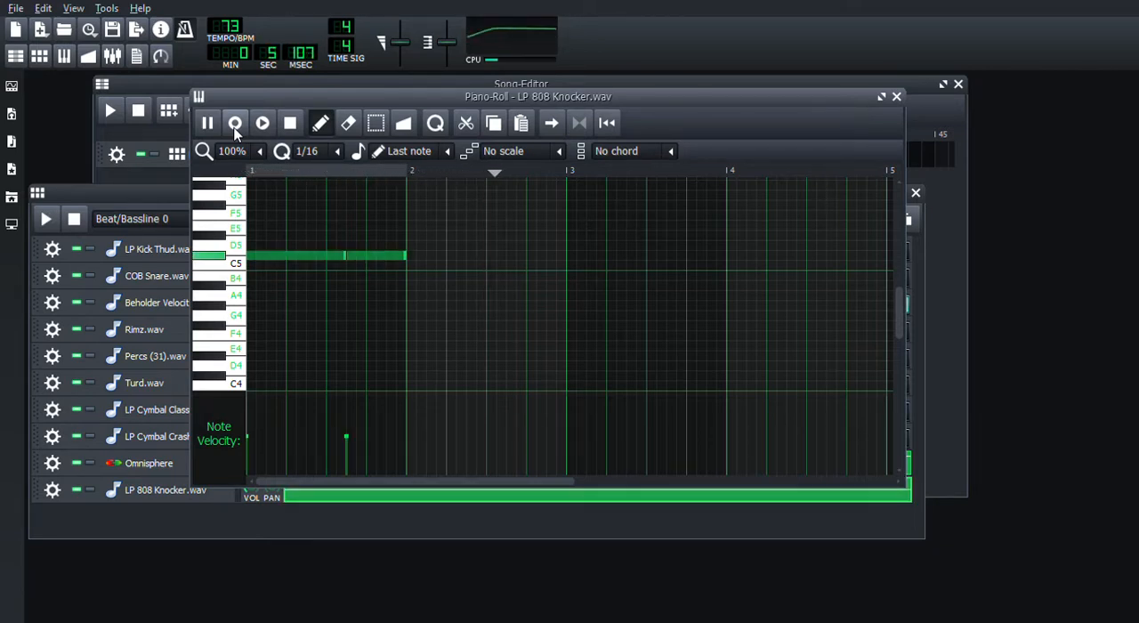
key(2)
key(e)
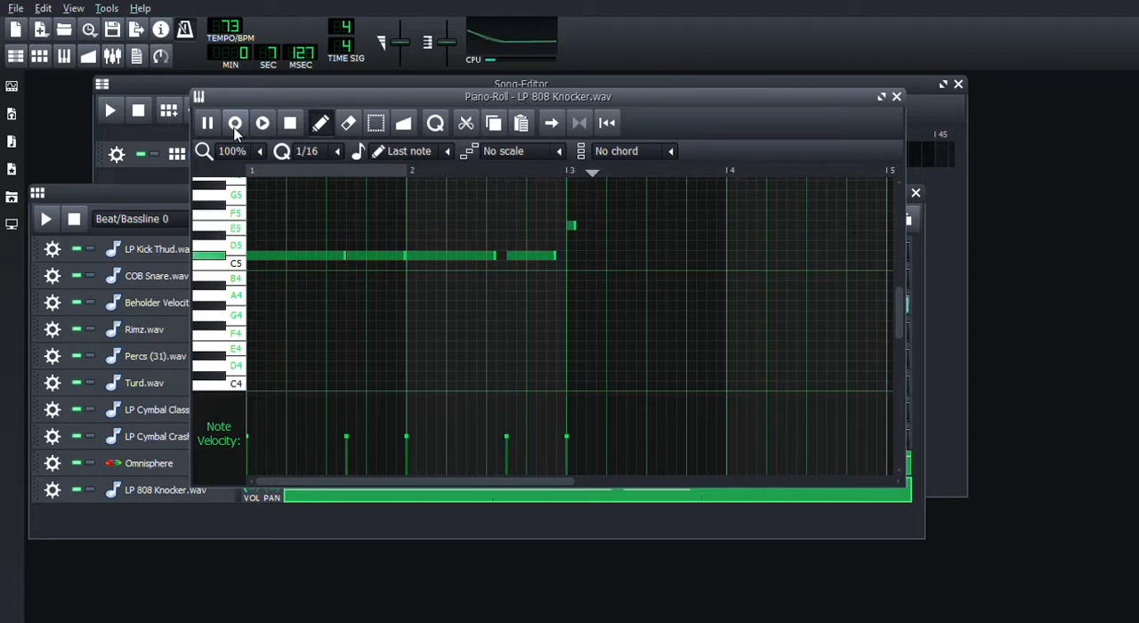
key(2)
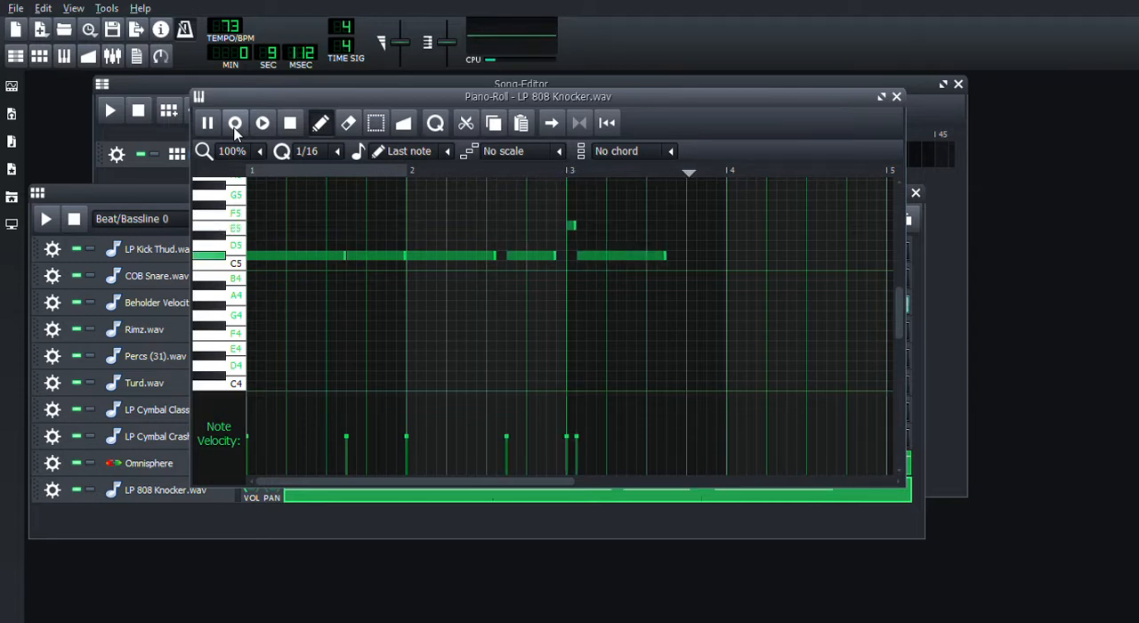
key(b)
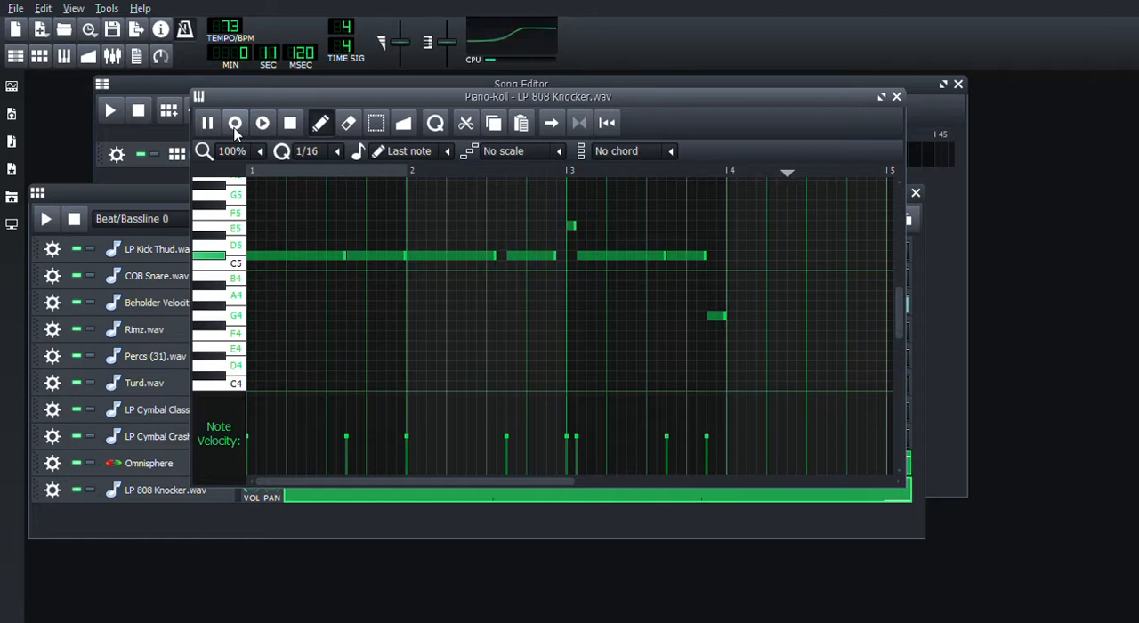
key(2)
key(e)
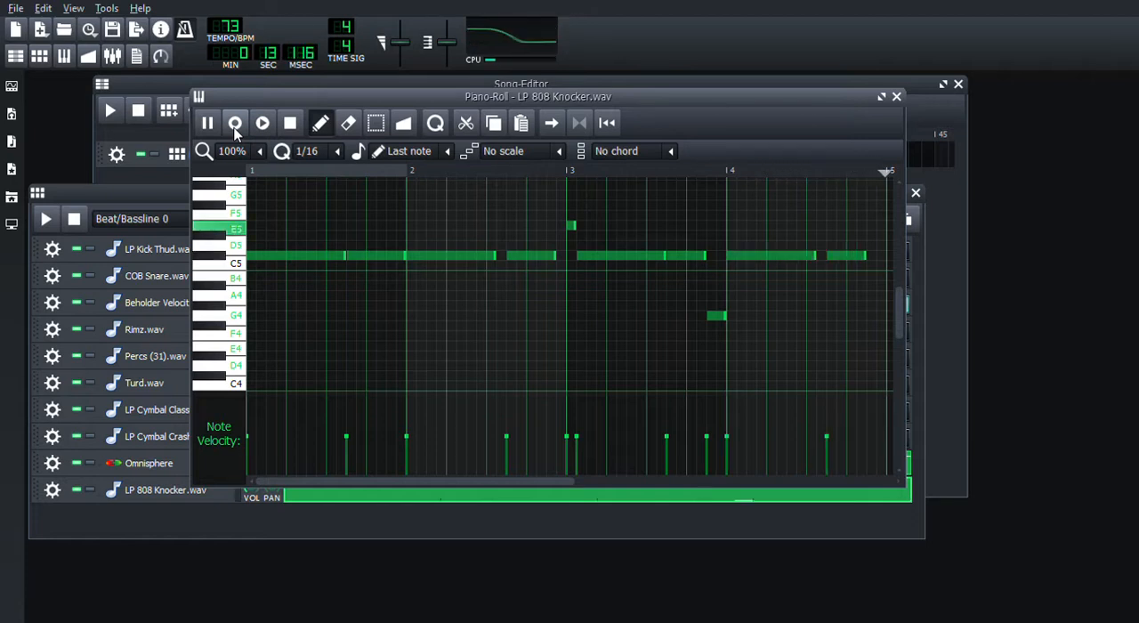
click(288, 124)
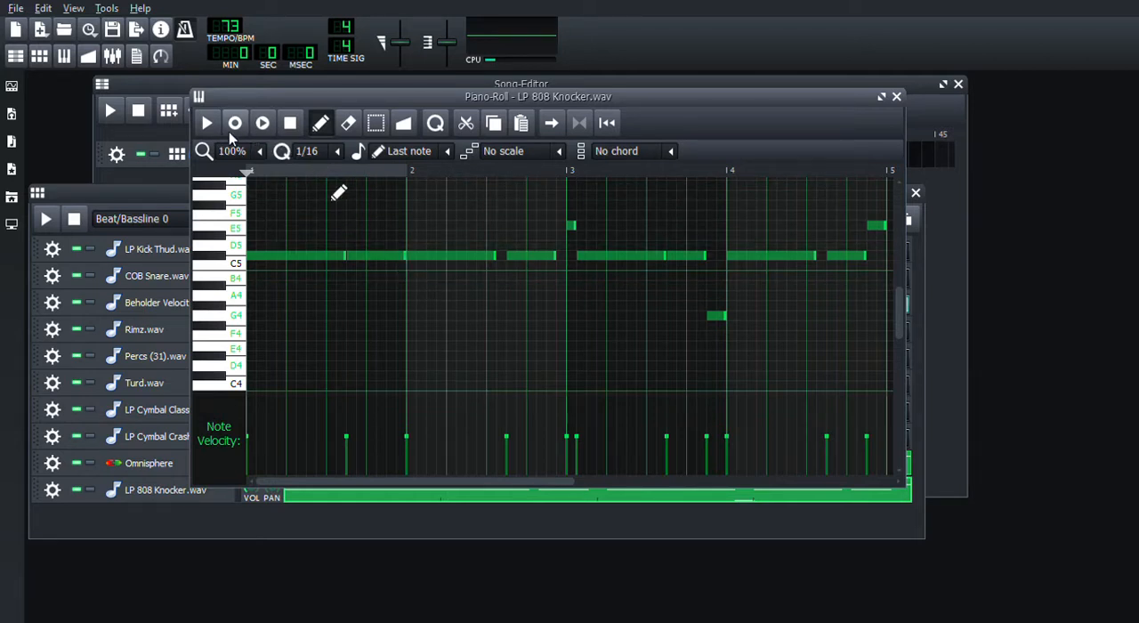
With the pattern playing, add a 1/16 G4 bass note just before bar 2 and shorten the preceding C#5 to end at its start.
click(46, 219)
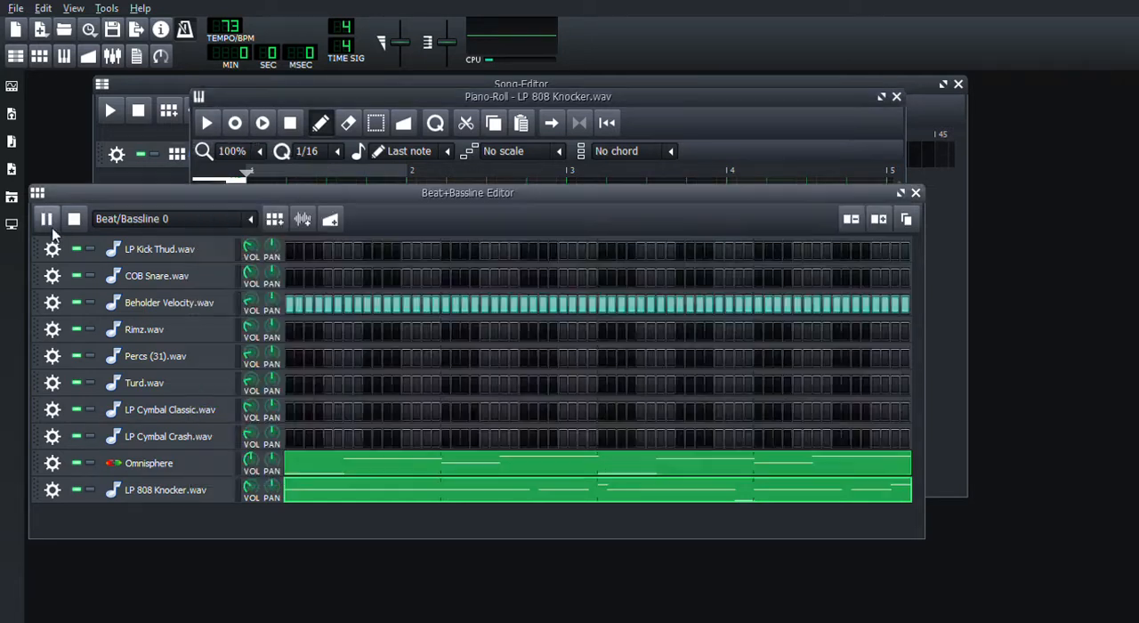
click(433, 98)
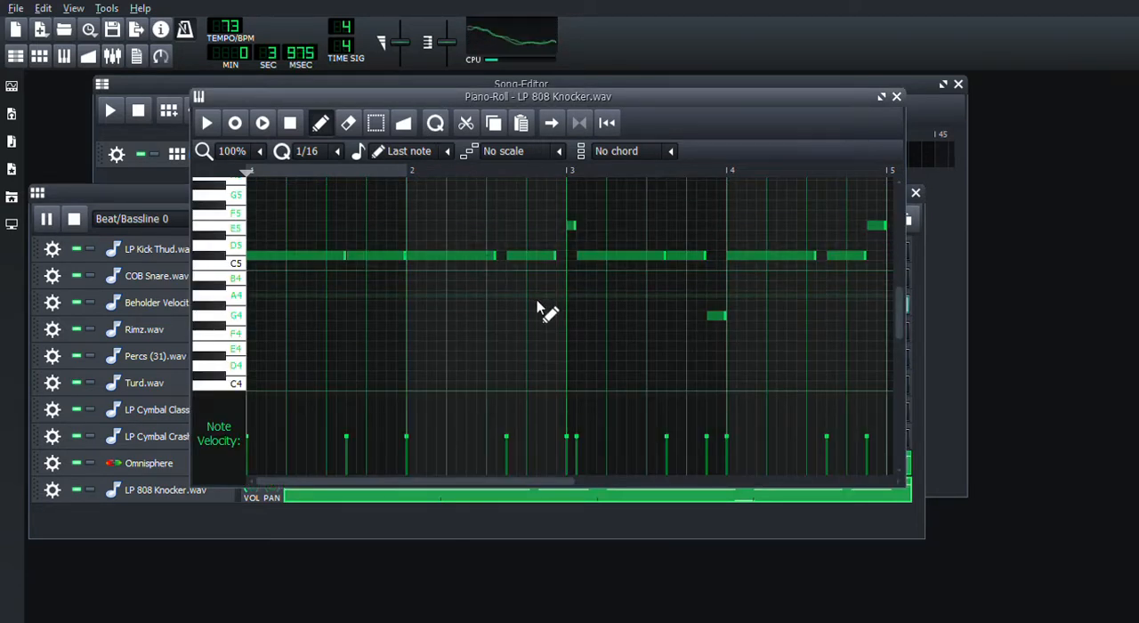
click(388, 306)
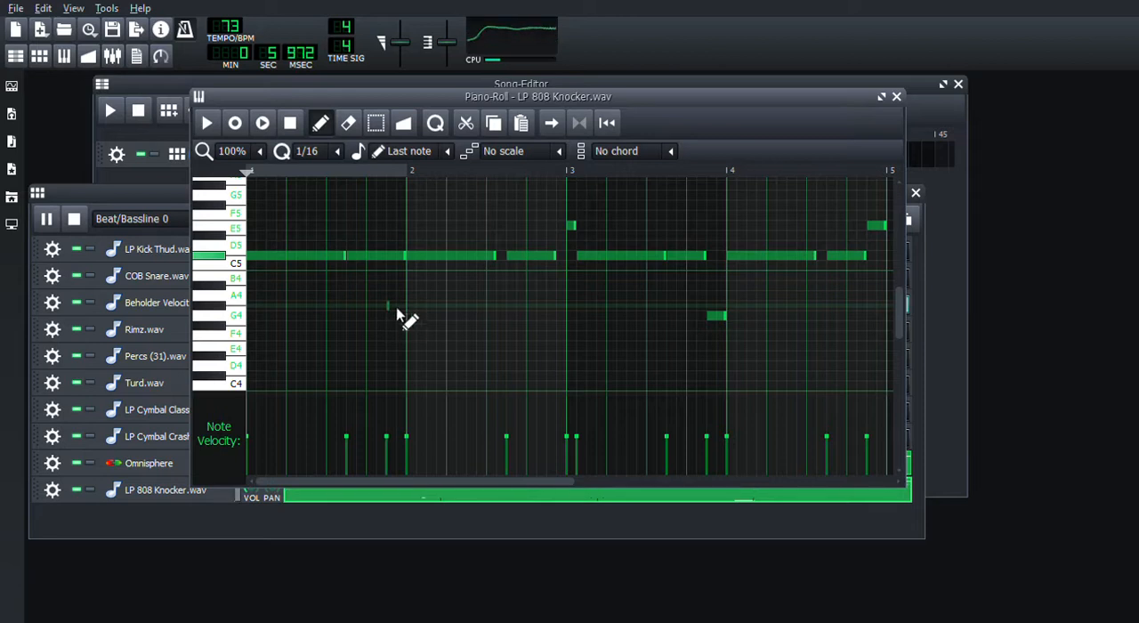
right_click(389, 309)
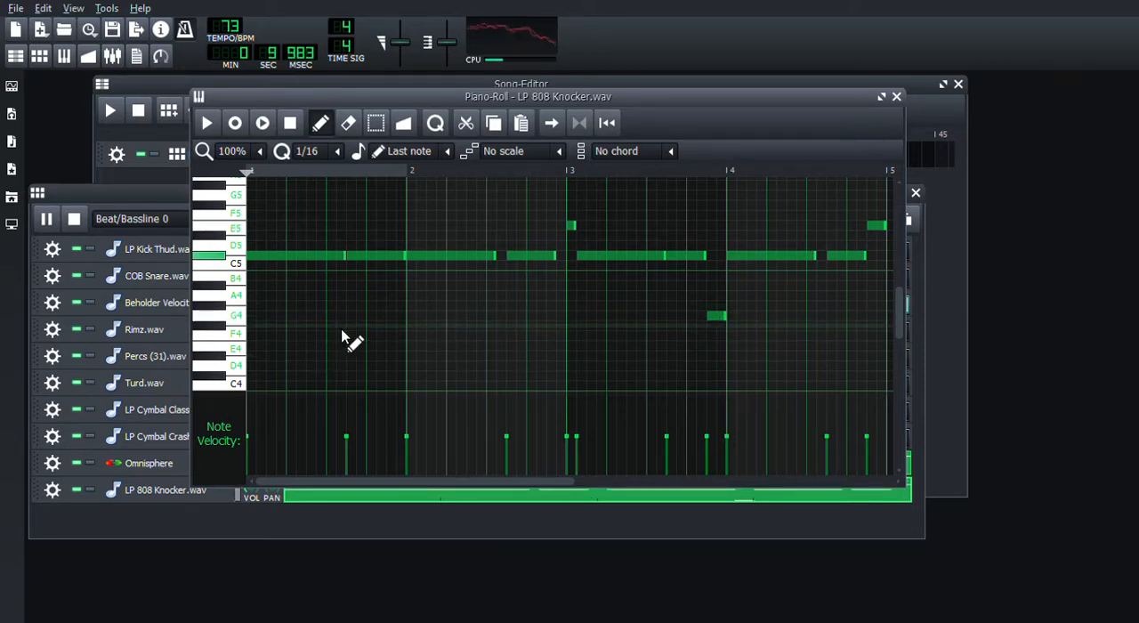
click(399, 317)
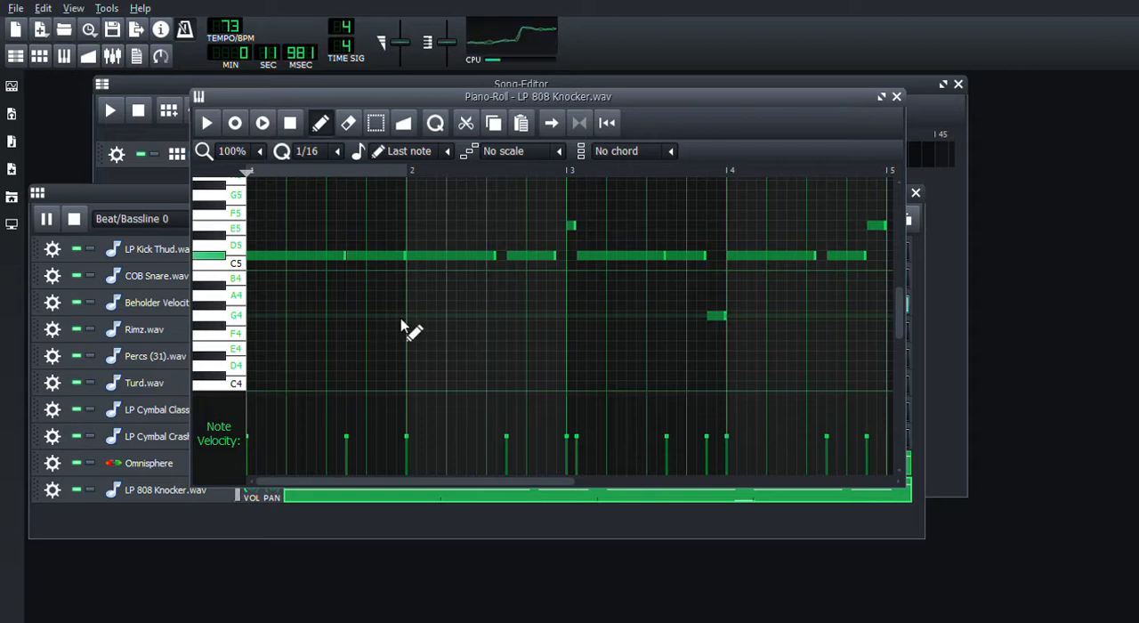
drag(414, 317, 405, 317)
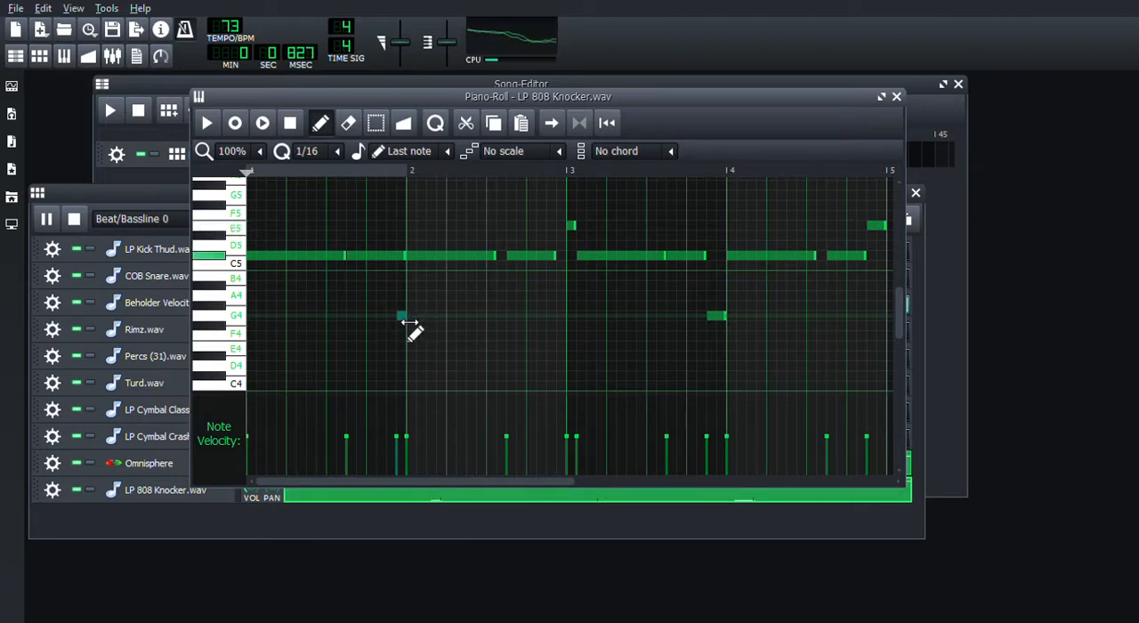
drag(405, 257, 395, 259)
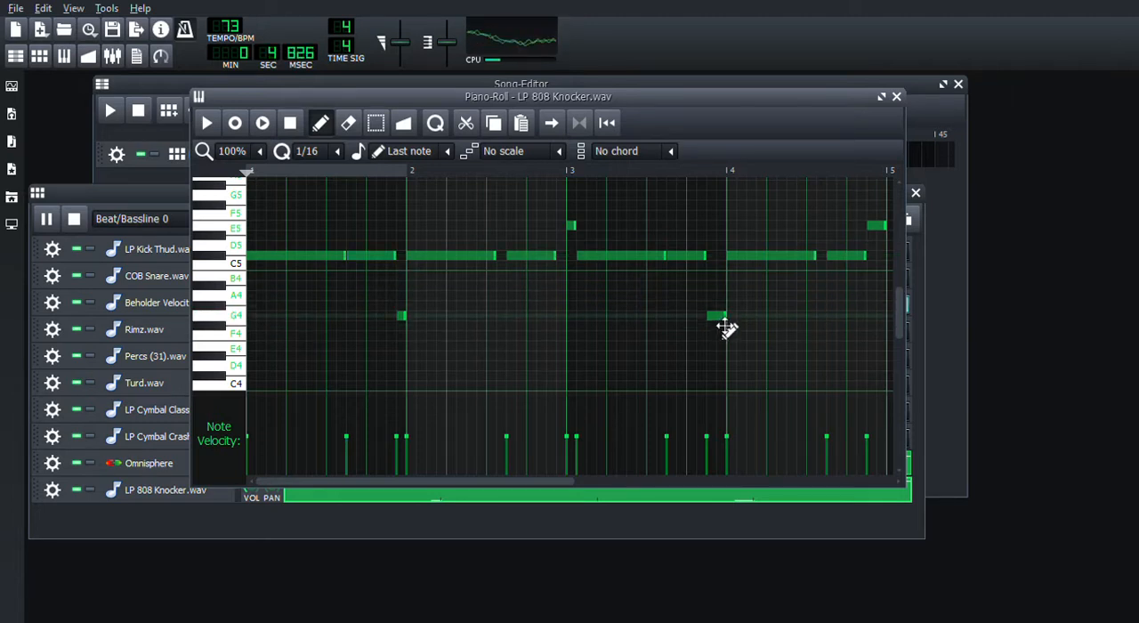
Fit the E5 and G4 notes into the last 1/16 step before bars 3 and 4, and close the gaps between the neighbouring C#5 notes.
mouse_move(719, 319)
mouse_down()
mouse_move(736, 329)
mouse_move(726, 325)
mouse_up()
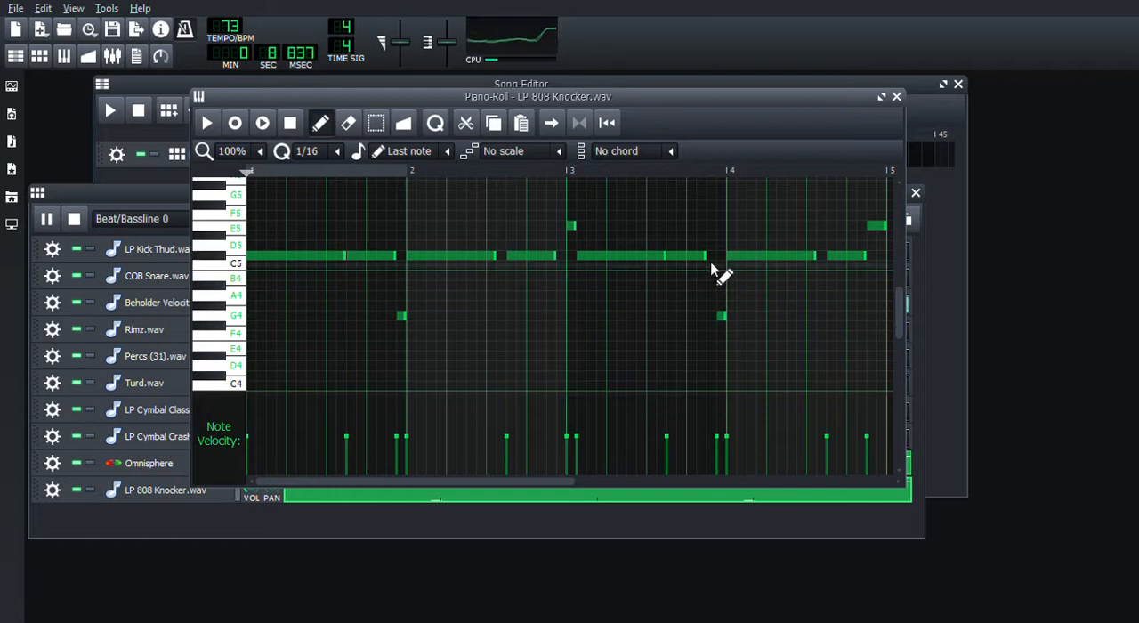
drag(717, 261, 727, 267)
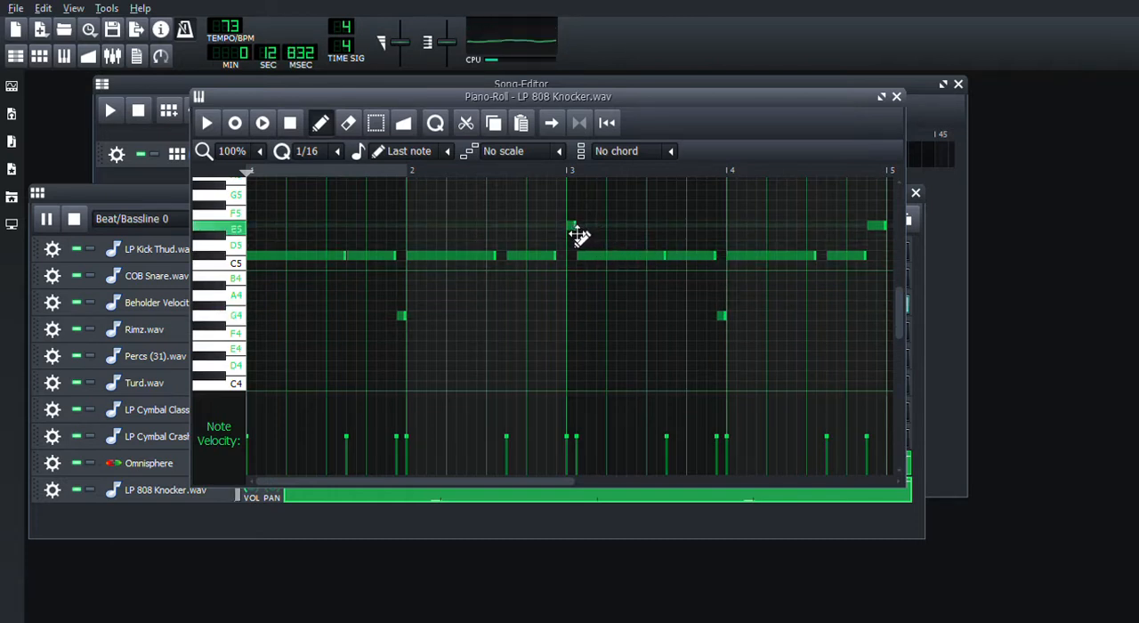
drag(578, 234, 579, 268)
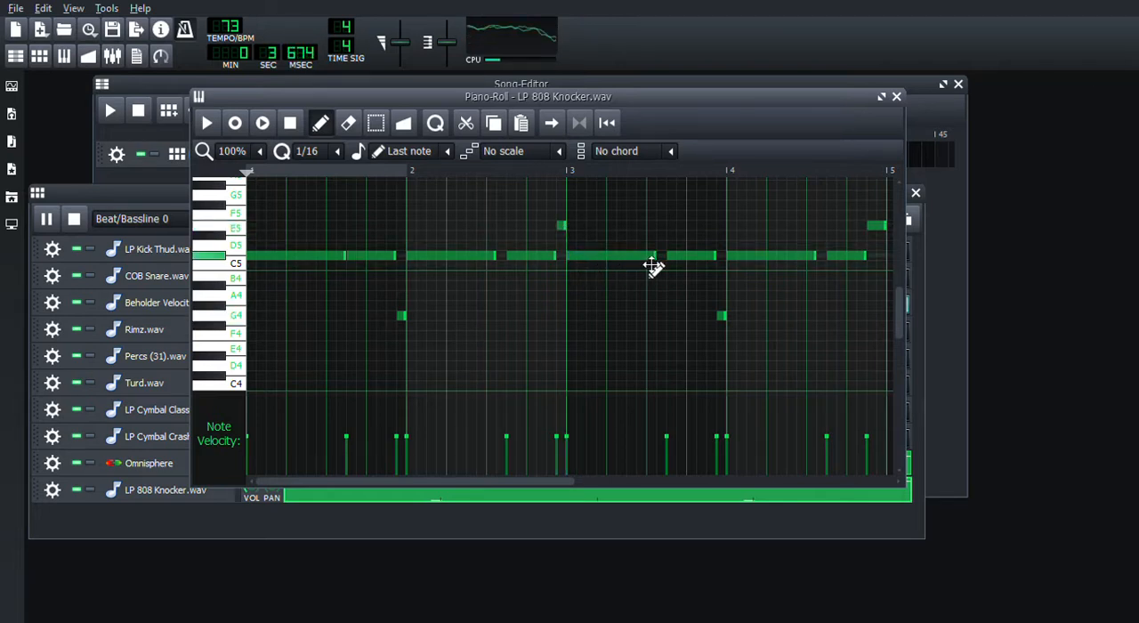
drag(661, 259, 671, 262)
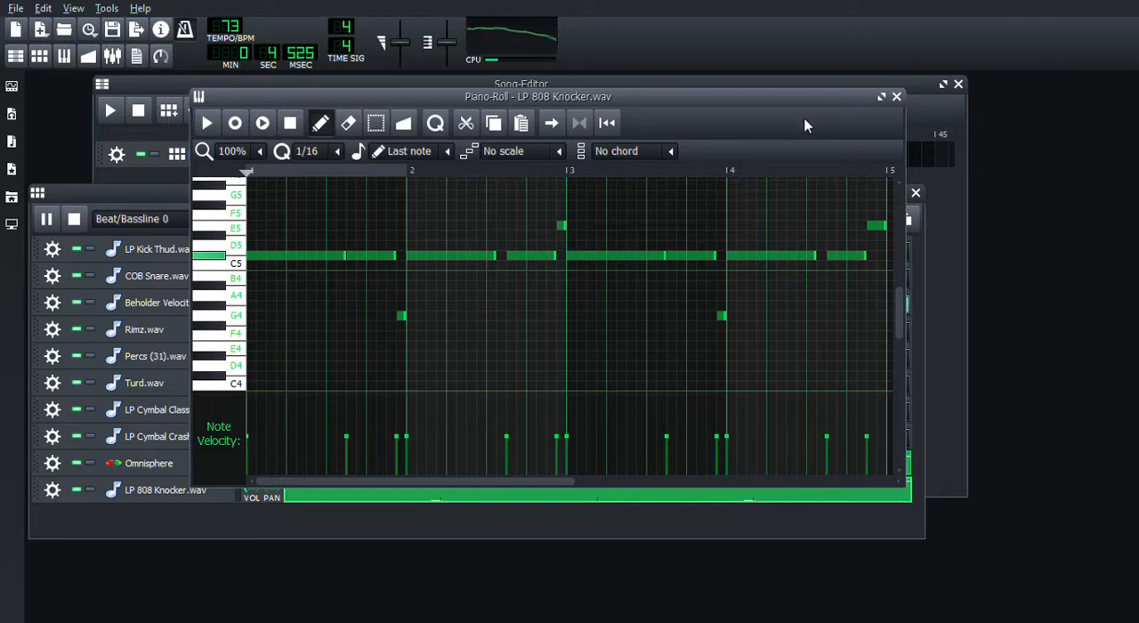
Stop playback and sequence COB Snare.wav on beats 2 and 4 of all four bars, with fill hits on steps 56, 58, 63 and 64.
click(896, 97)
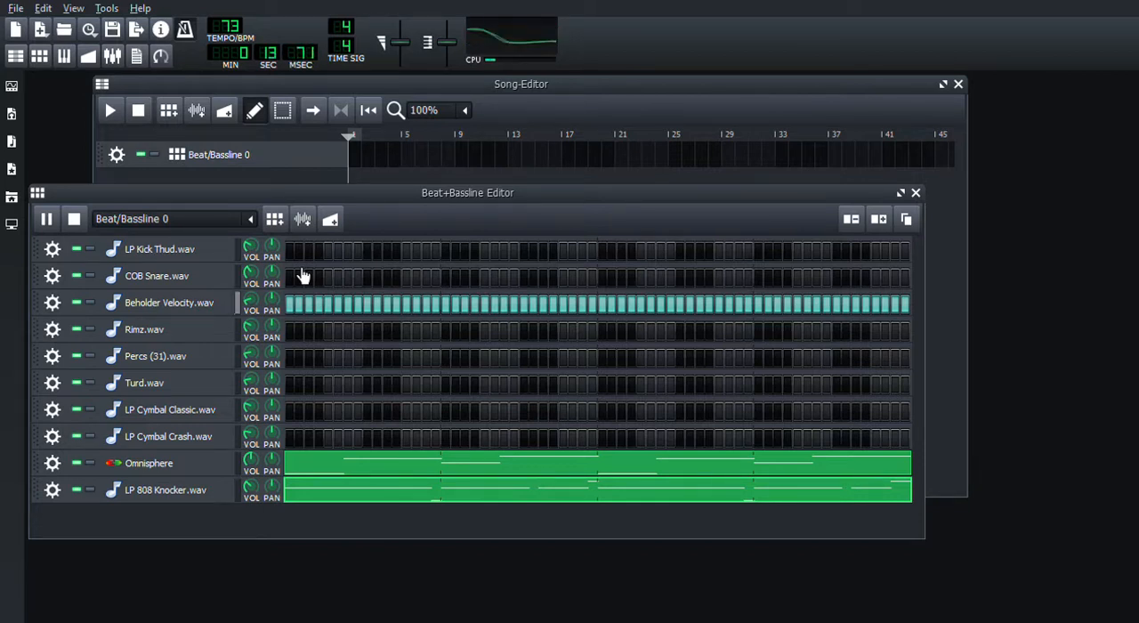
click(73, 218)
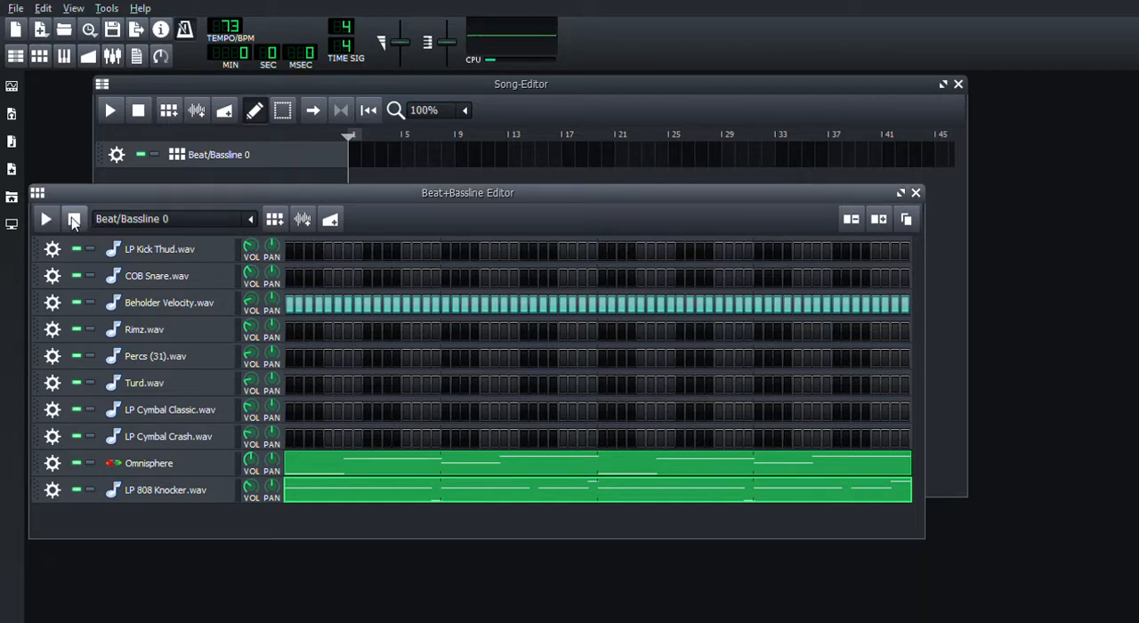
click(327, 277)
click(397, 277)
click(398, 278)
click(406, 278)
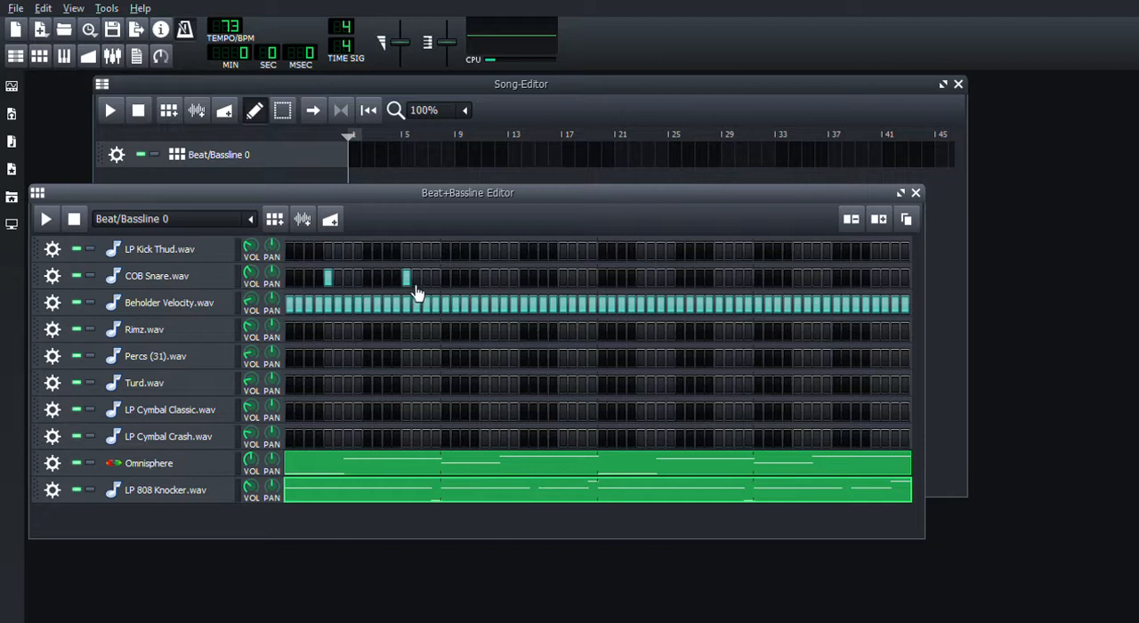
click(484, 277)
click(562, 278)
click(640, 278)
click(718, 277)
click(797, 278)
click(877, 281)
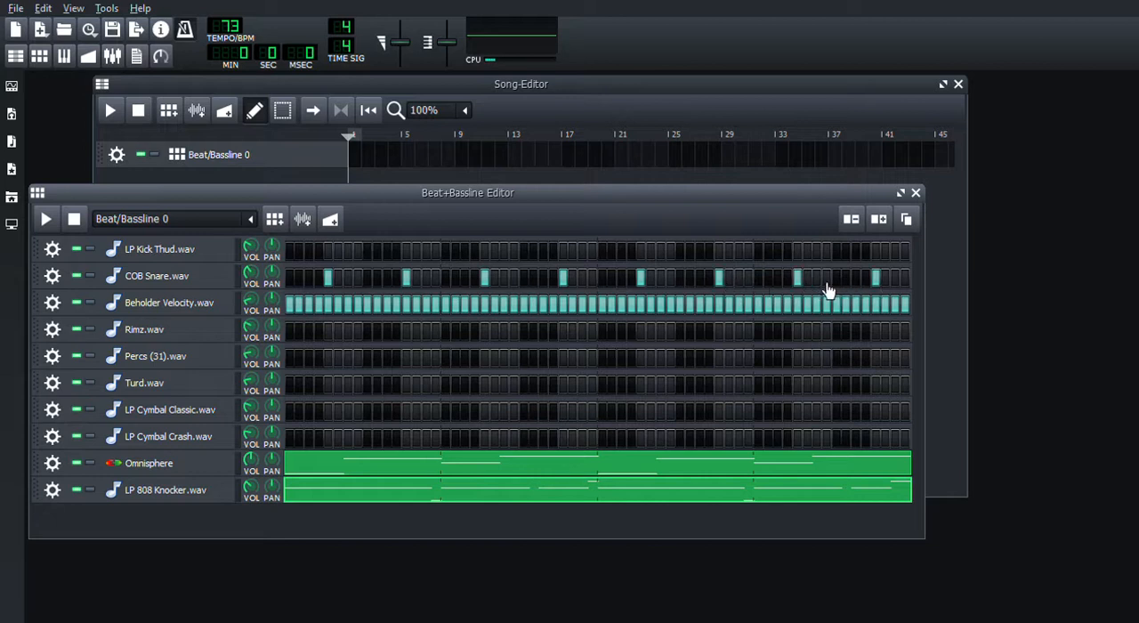
click(829, 281)
click(848, 281)
Place LP Kick Thud.wav hits in the first two bars on steps 1, 4, 12, 16, 17, 20, 23, 28 and 32.
click(292, 252)
click(396, 252)
click(435, 252)
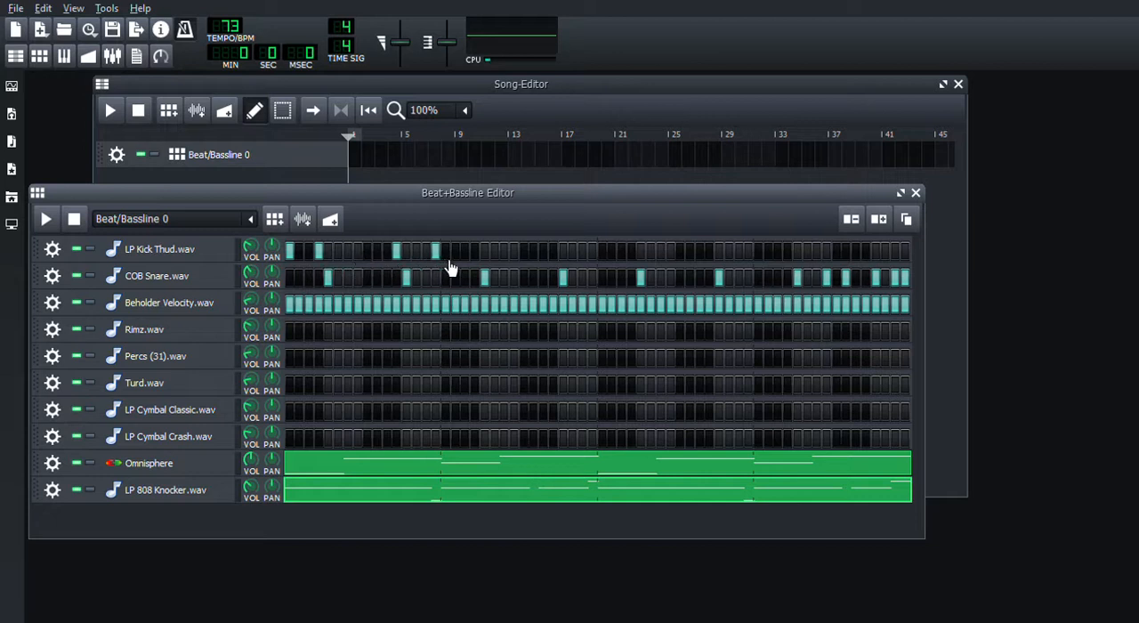
click(444, 253)
click(474, 253)
click(552, 253)
click(592, 253)
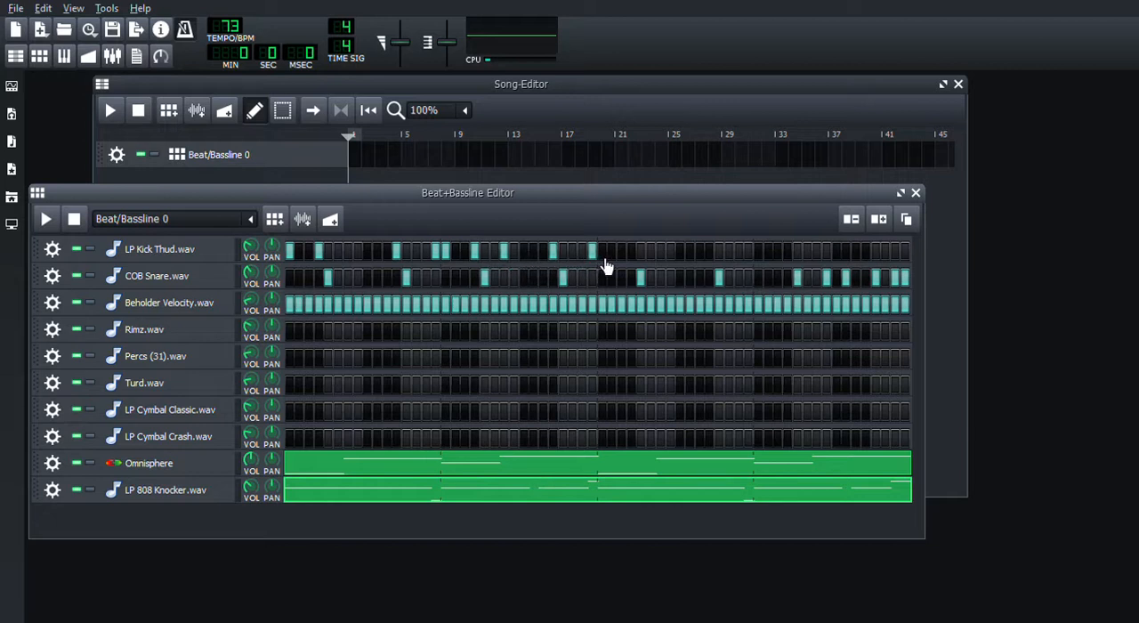
Continue the LP Kick Thud.wav pattern in the last two bars on steps 33, 36, 44, 48, 49, 52, 55, 60 and 62.
click(602, 253)
click(631, 252)
click(711, 253)
click(749, 254)
click(758, 254)
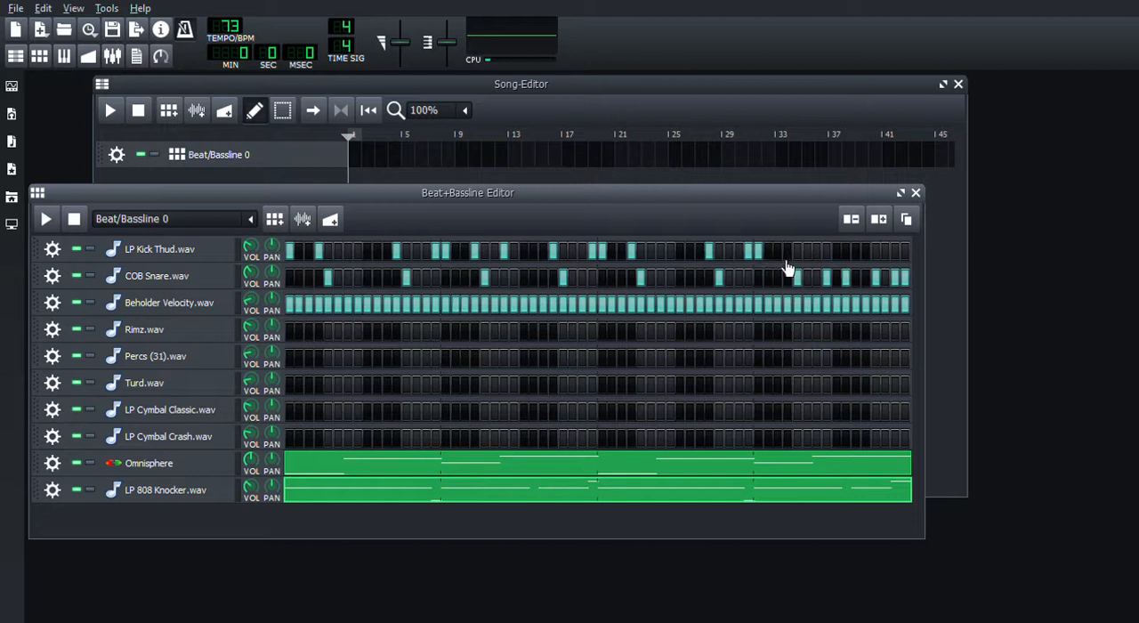
click(787, 252)
click(816, 251)
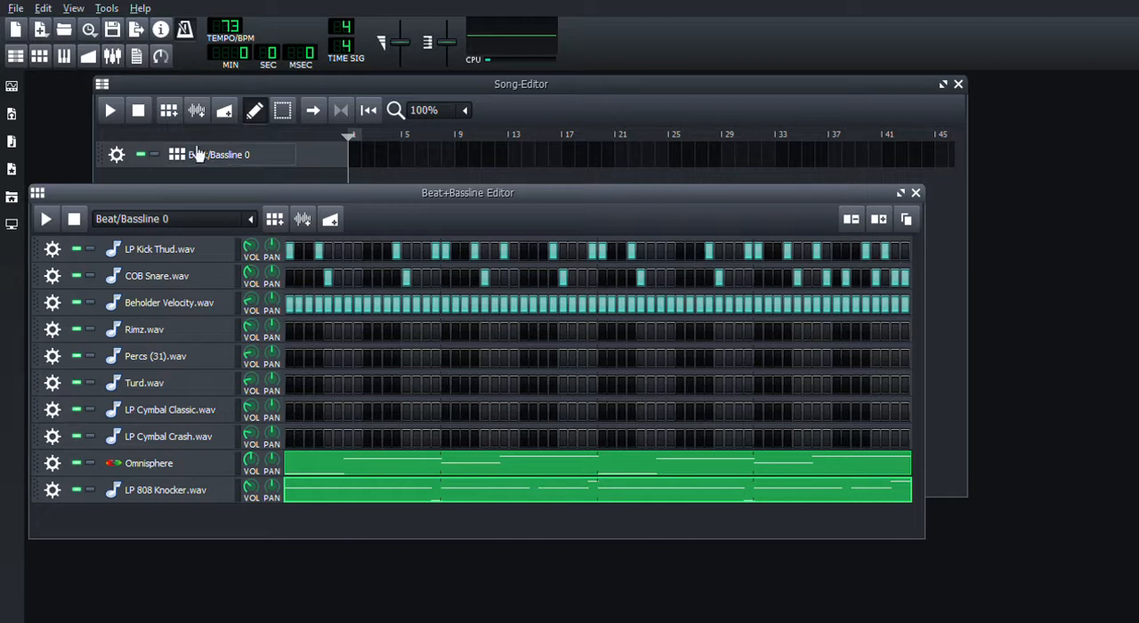
Review the sample and volume envelope settings of the LP Kick Thud.wav instrument.
click(158, 250)
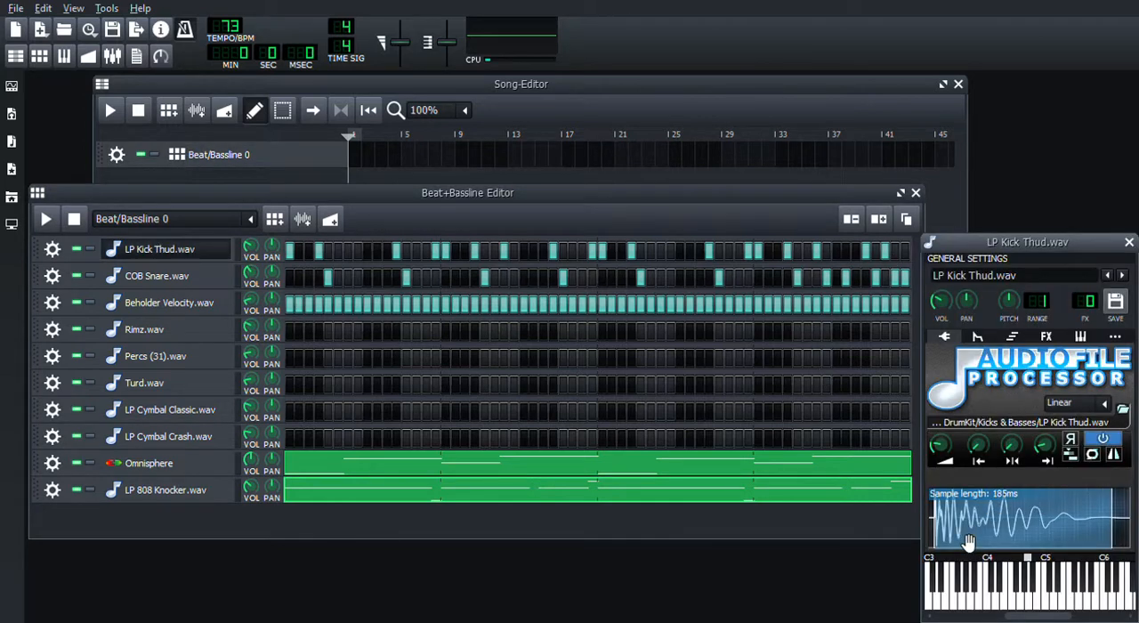
click(976, 337)
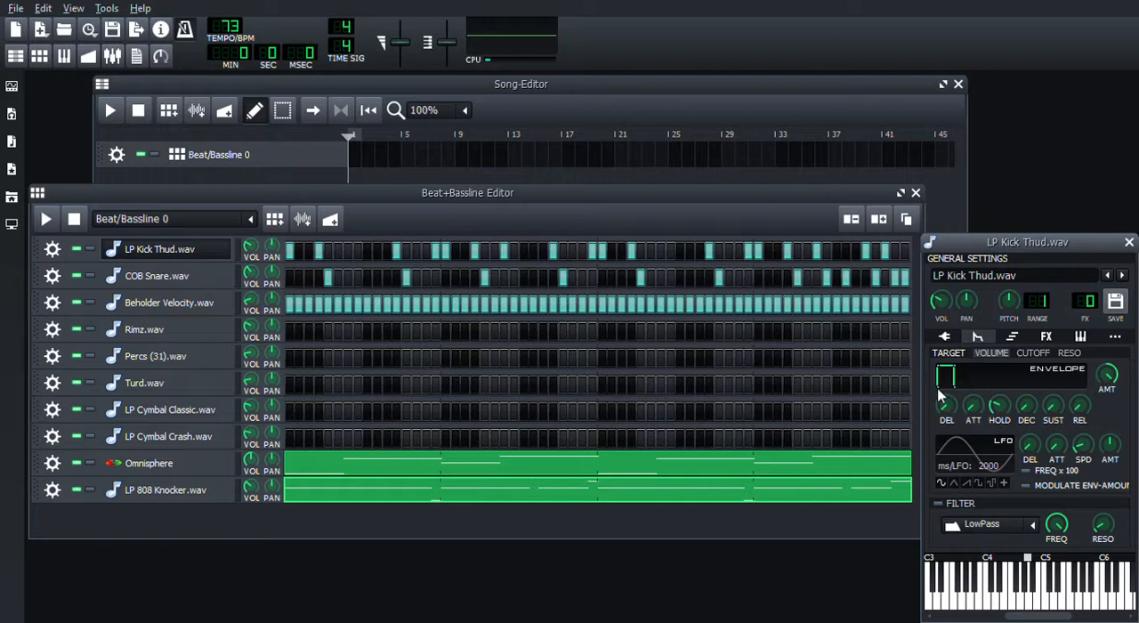
click(1128, 243)
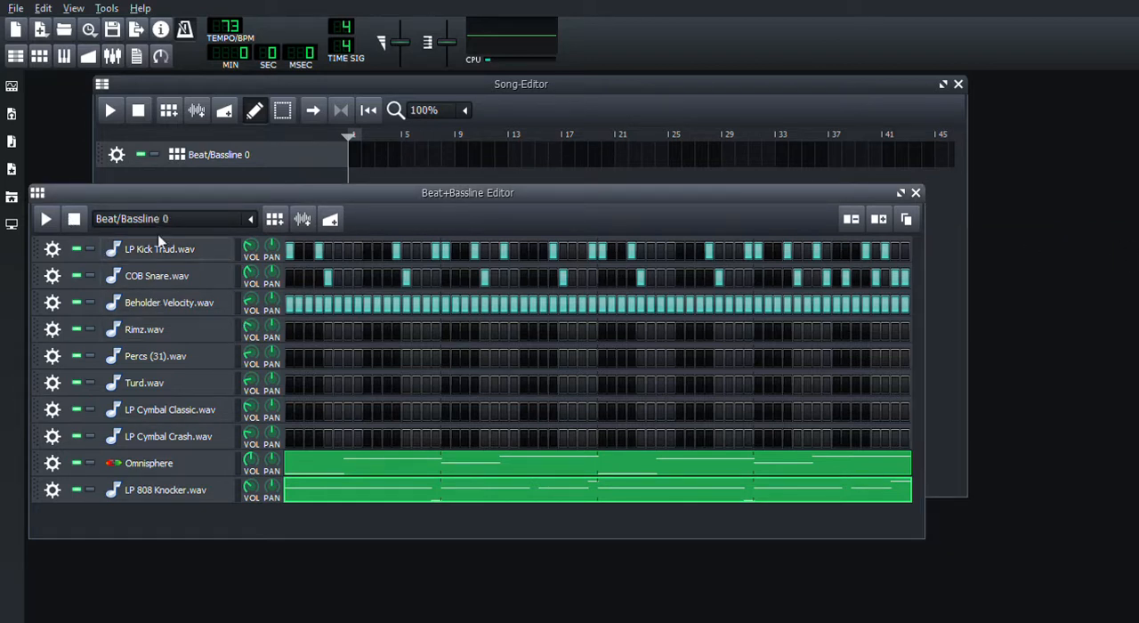
With the pattern playing, draw 1/16 Rimz.wav notes in bar 1 of its Piano-Roll: G4 on step 2, C#5 on steps 8 and 10.
click(50, 219)
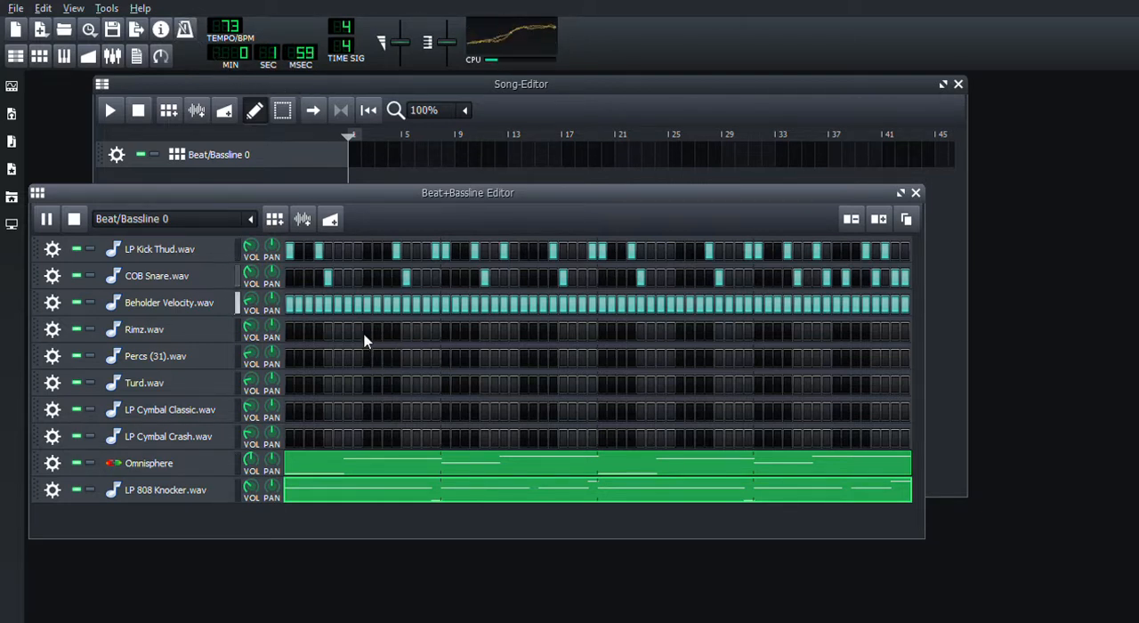
key(F7)
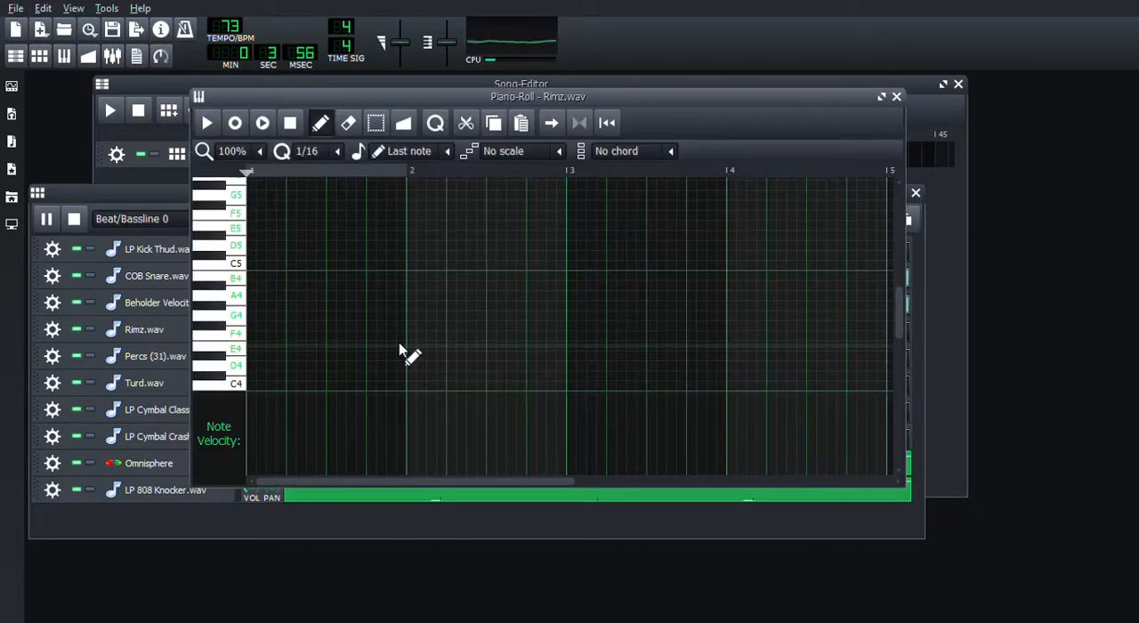
click(258, 317)
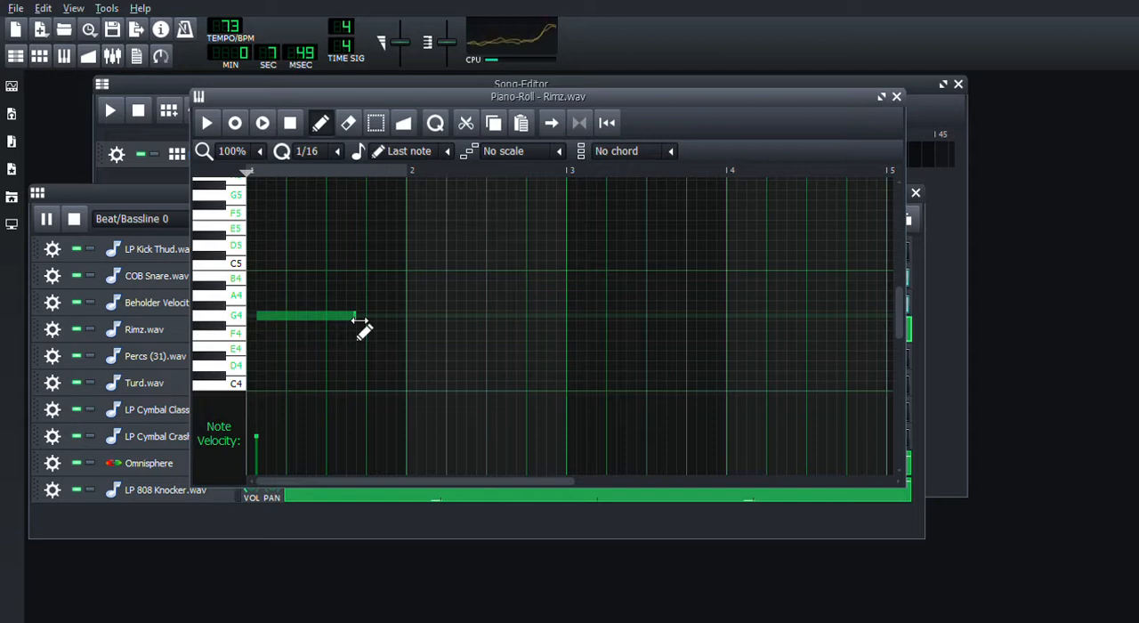
drag(356, 318, 264, 318)
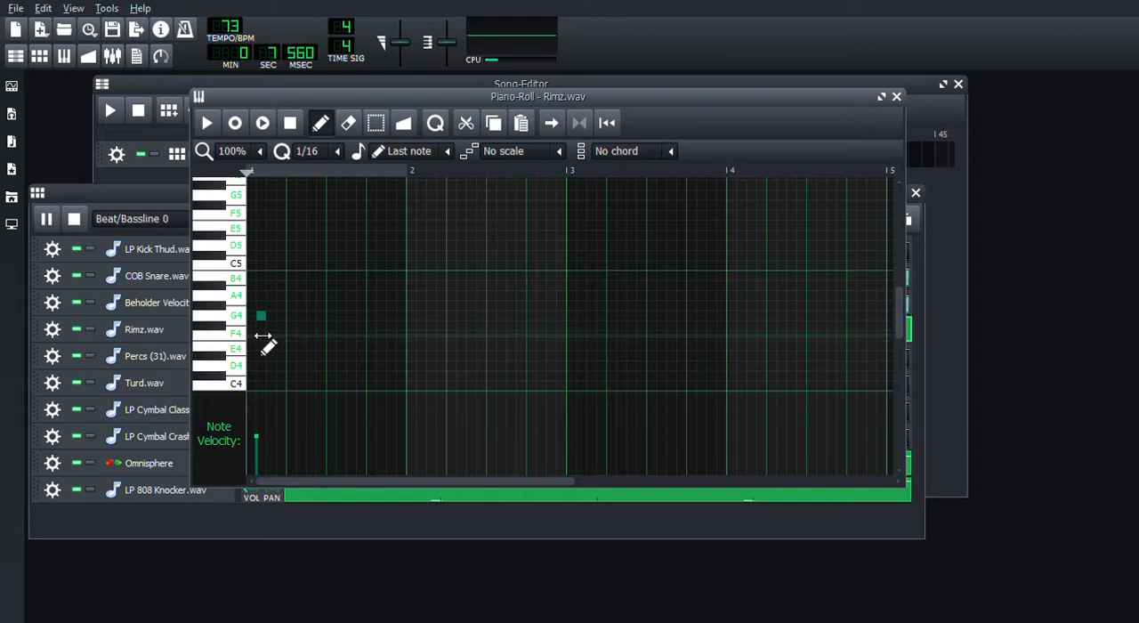
click(324, 258)
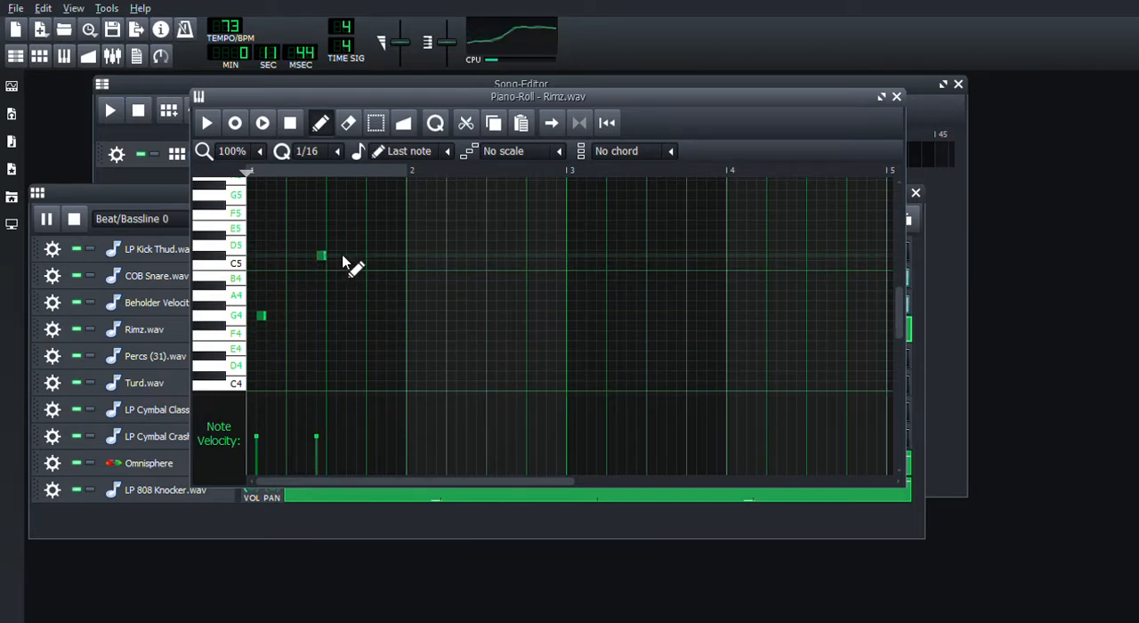
click(342, 257)
Repeat the three-note Rimz.wav figure in bars 2 and 3, add a G4 on step 2 of bar 4, and close the Piano-Roll.
click(421, 317)
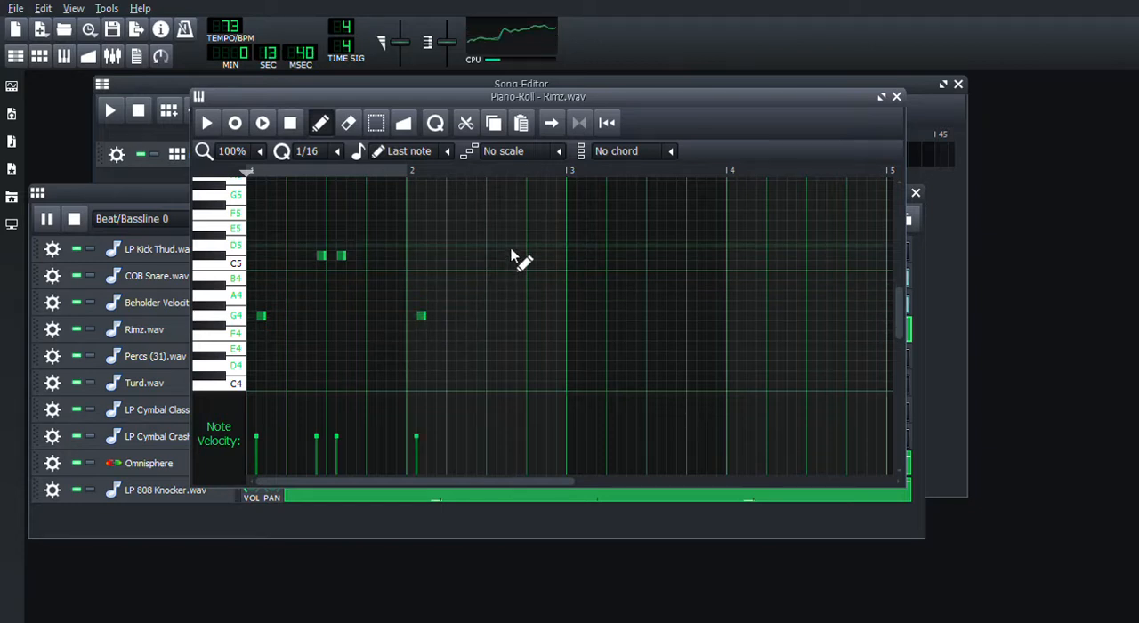
click(483, 257)
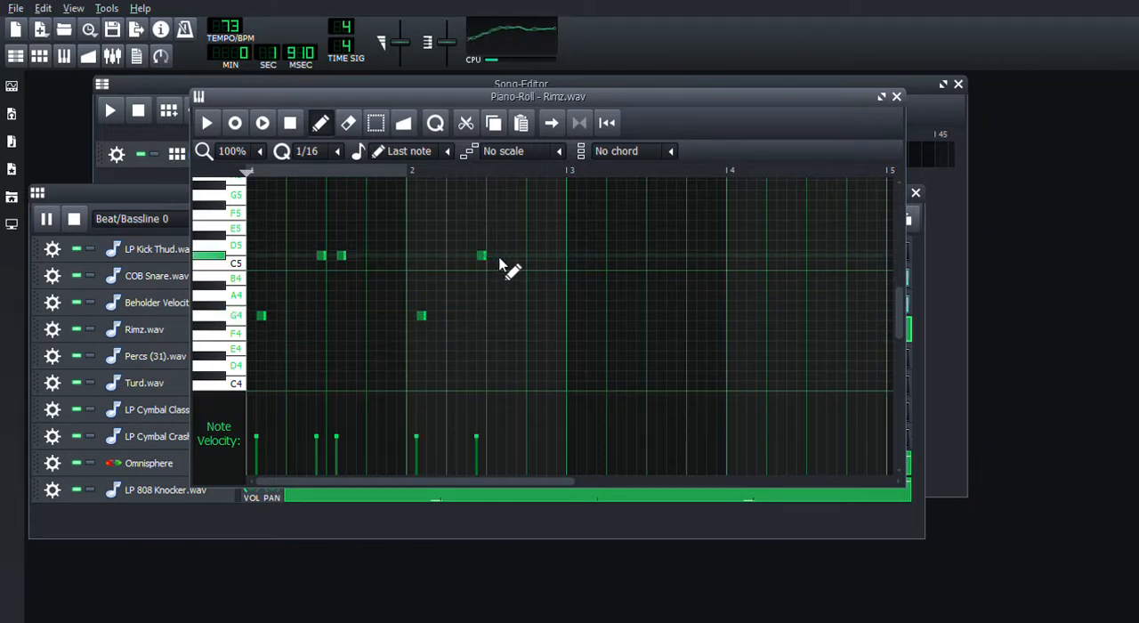
click(503, 257)
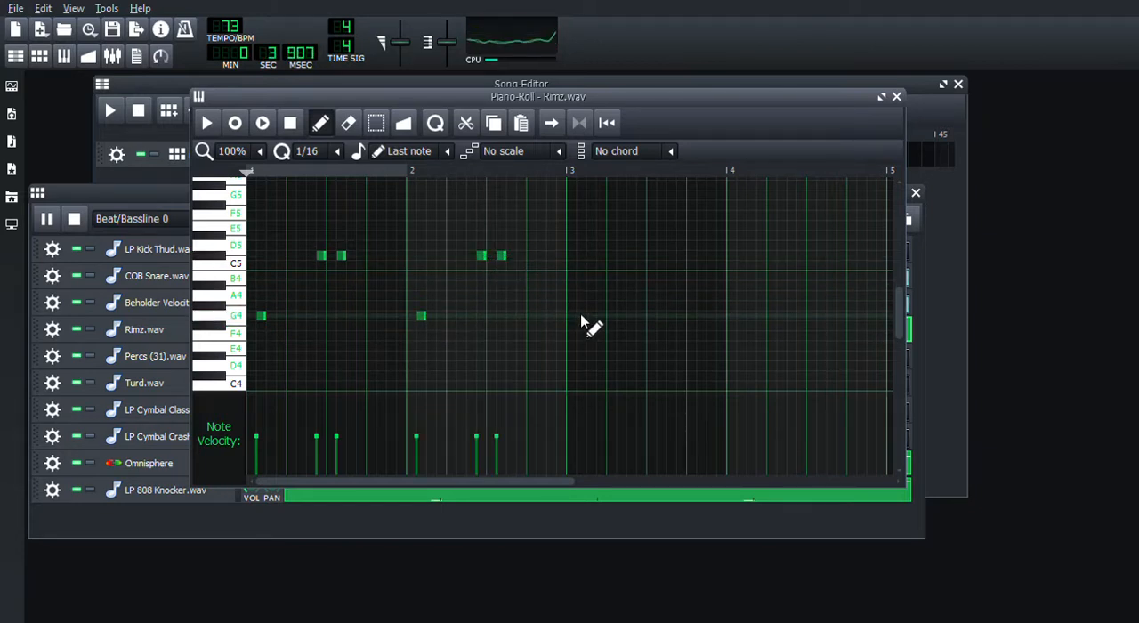
click(581, 316)
mouse_move(643, 257)
mouse_down()
mouse_move(668, 258)
mouse_move(655, 263)
mouse_up()
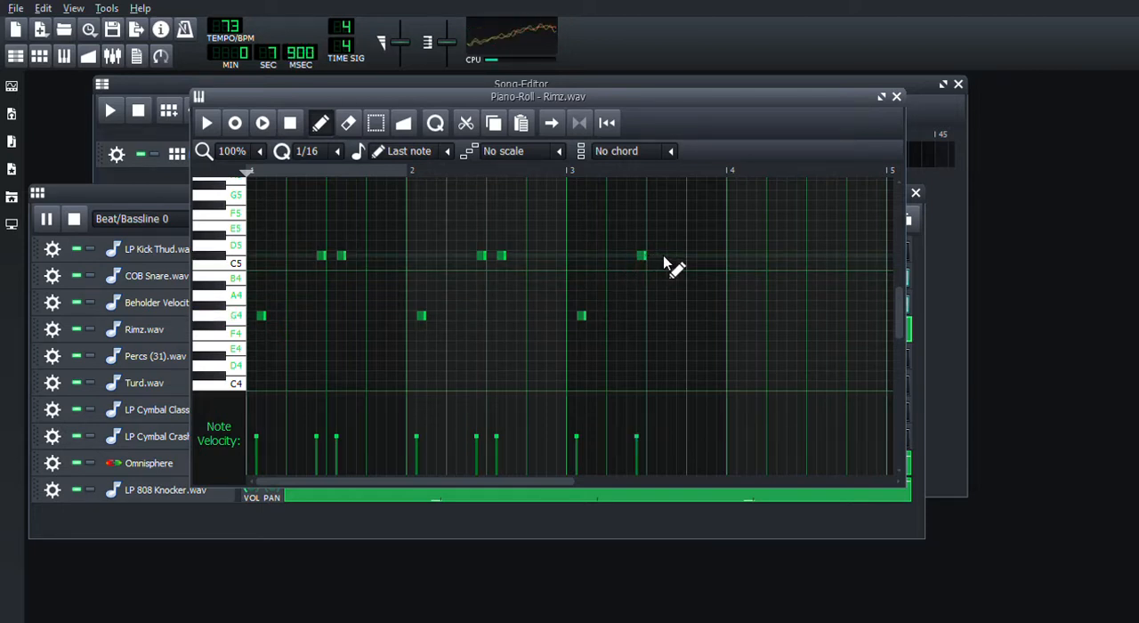
click(664, 258)
click(741, 317)
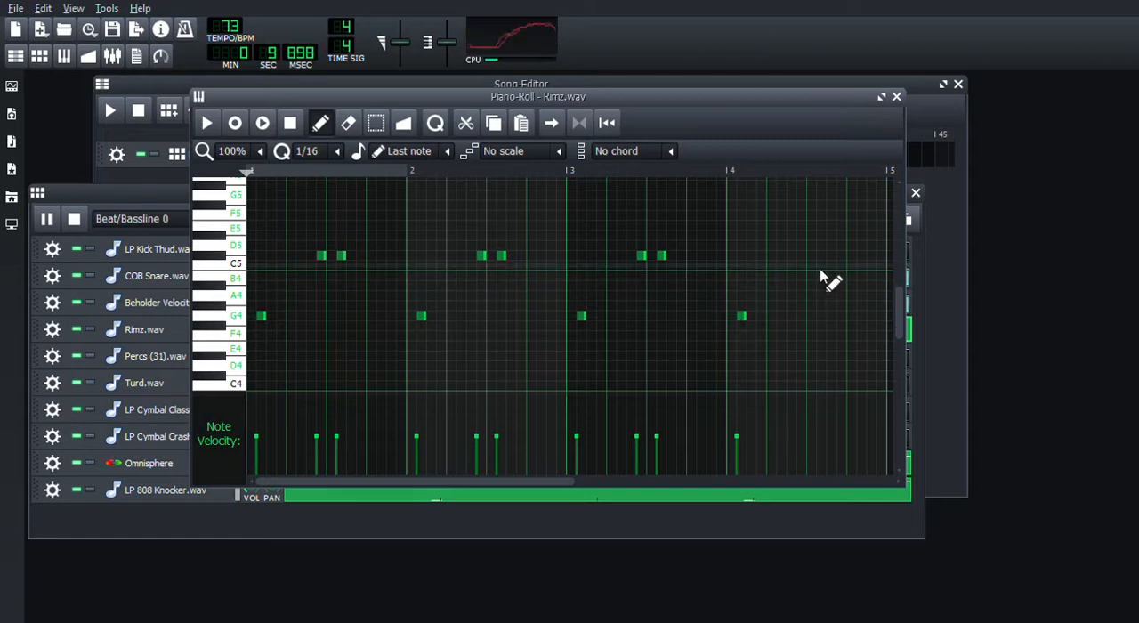
click(896, 97)
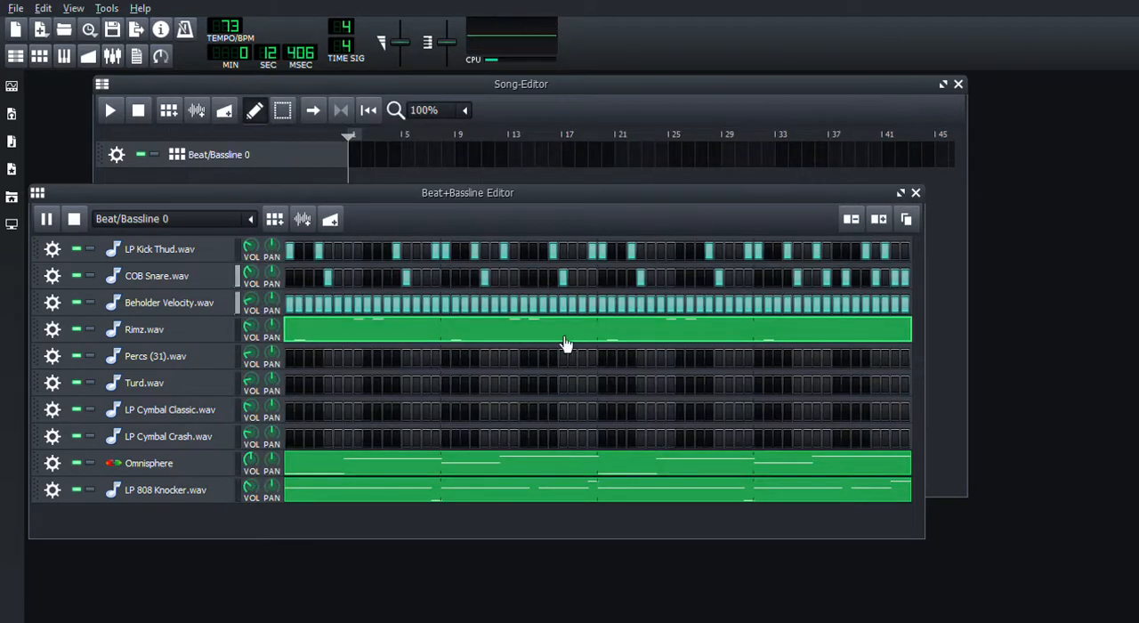
Place Turd.wav hits on steps 16, 32 and 48 and LP Cymbal Classic.wav on step 1, and stop playback.
click(435, 384)
click(592, 384)
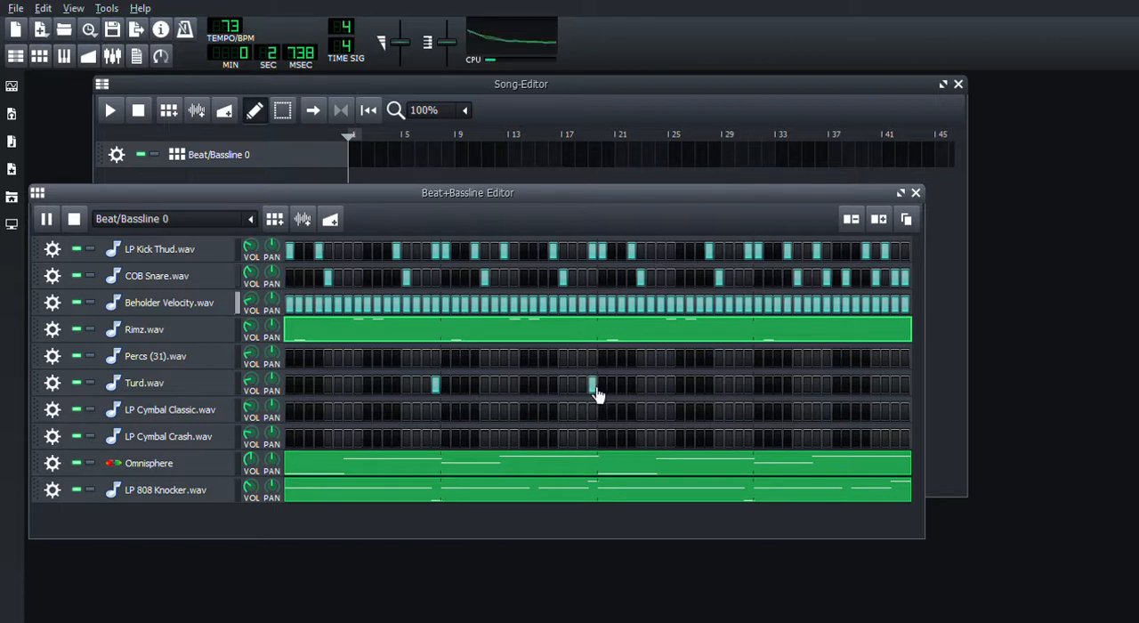
click(749, 387)
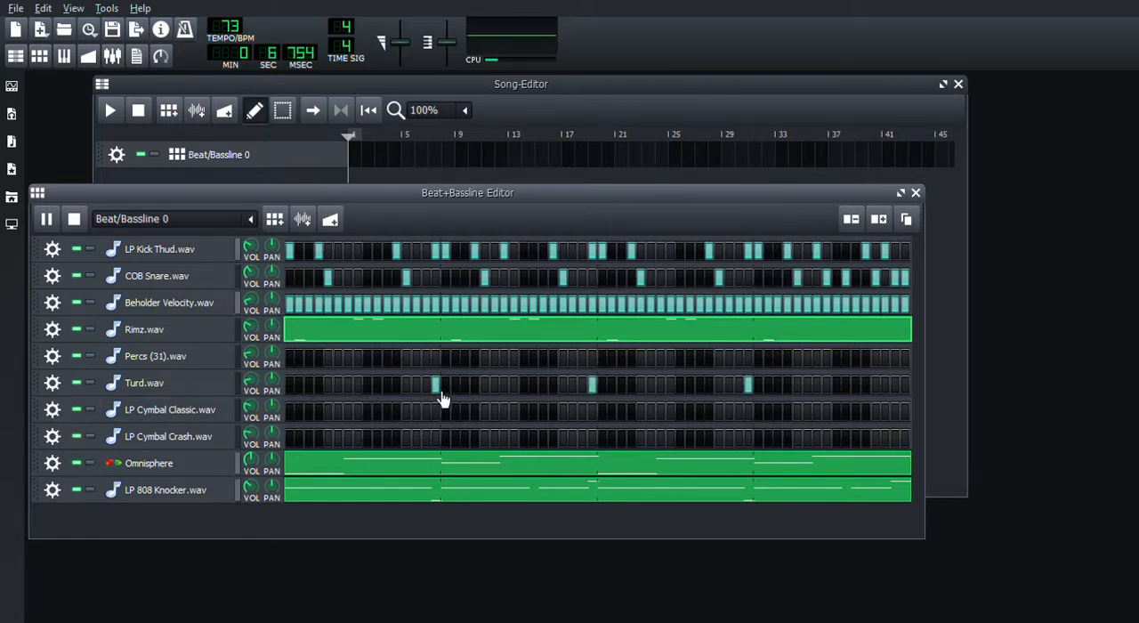
click(290, 416)
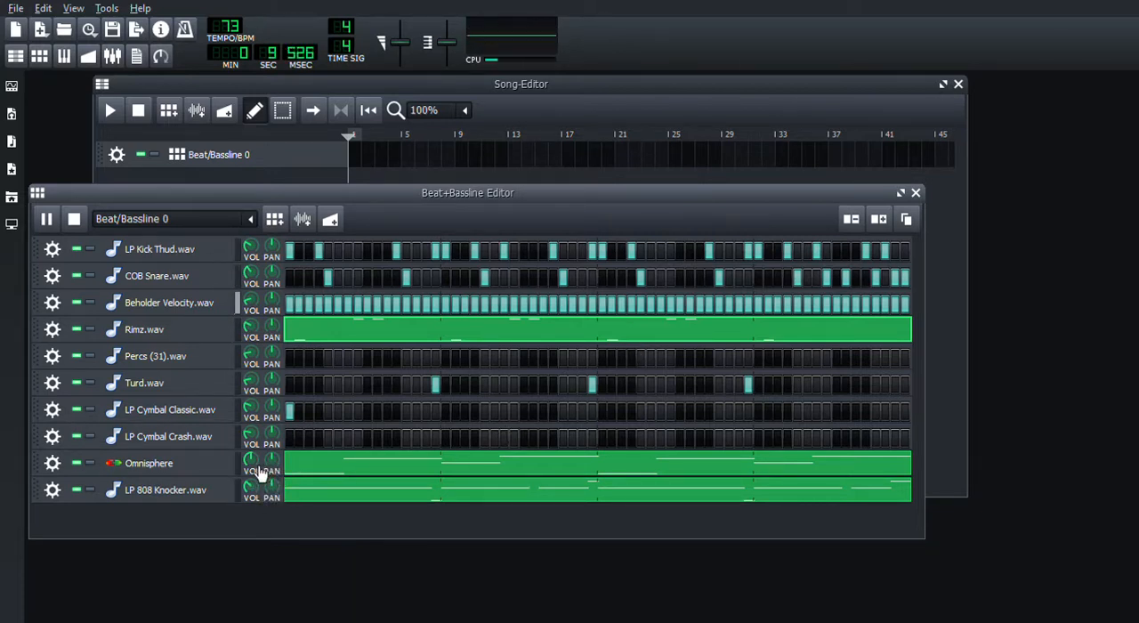
click(76, 219)
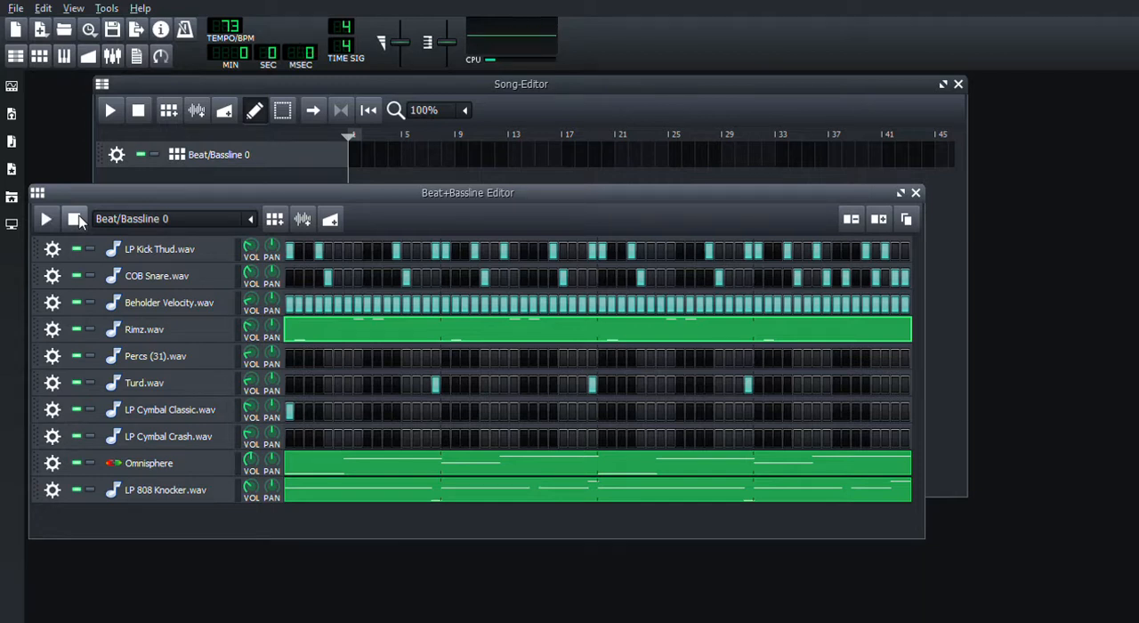
Browse the 04_Best_118_bpm folder of Construction Kits in My Samples and preview a 01_Intro_Hi Hats Mix sample.
click(12, 142)
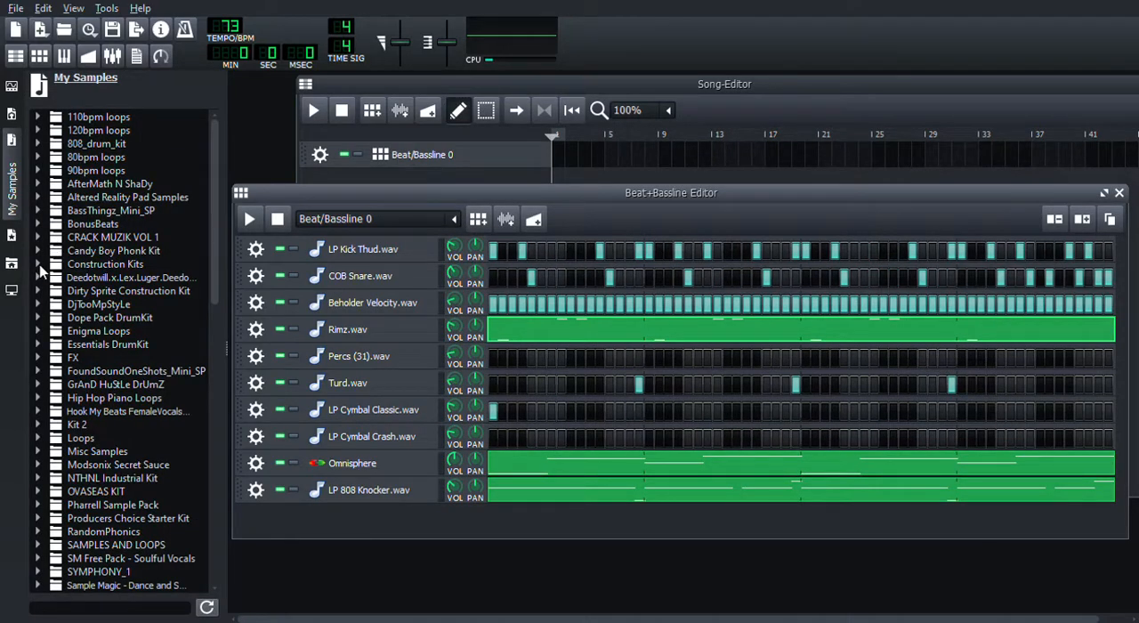
click(38, 265)
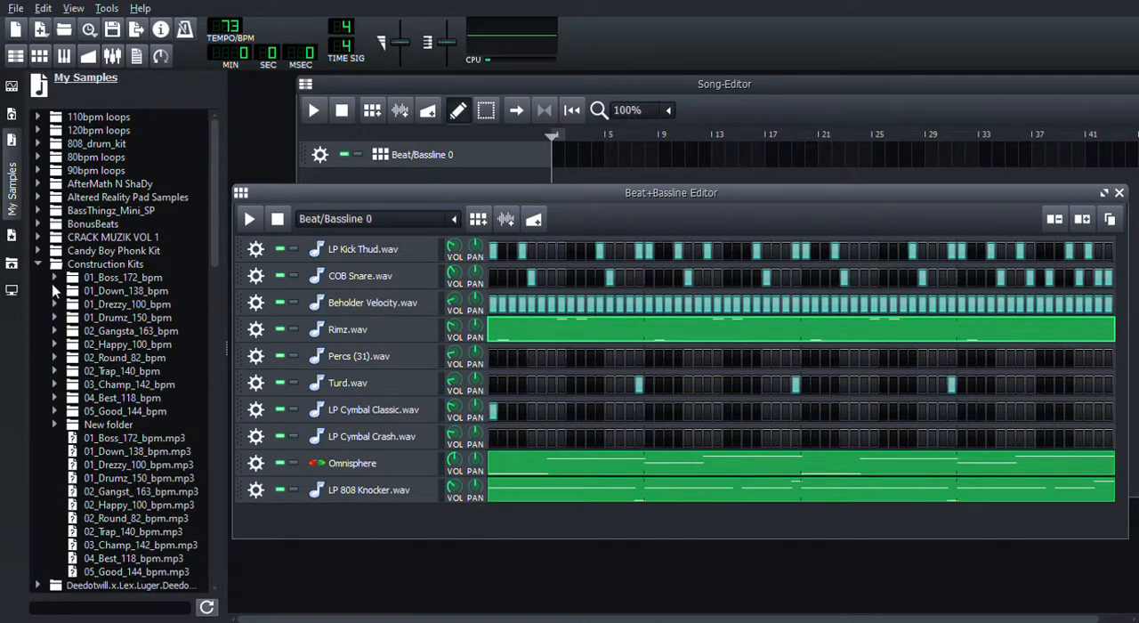
click(55, 399)
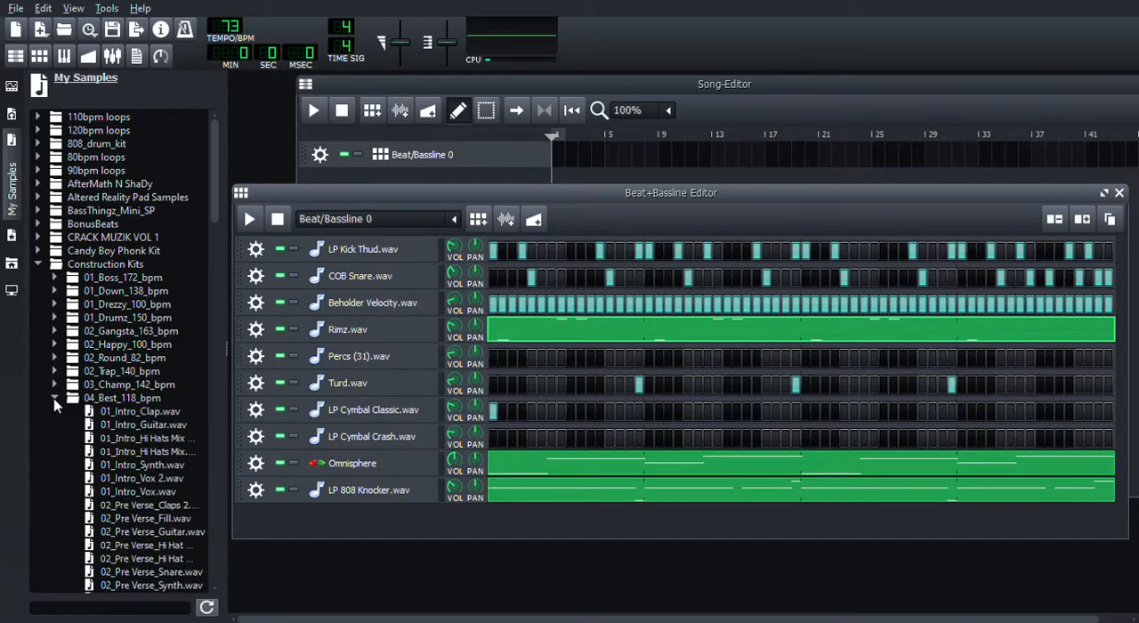
click(146, 455)
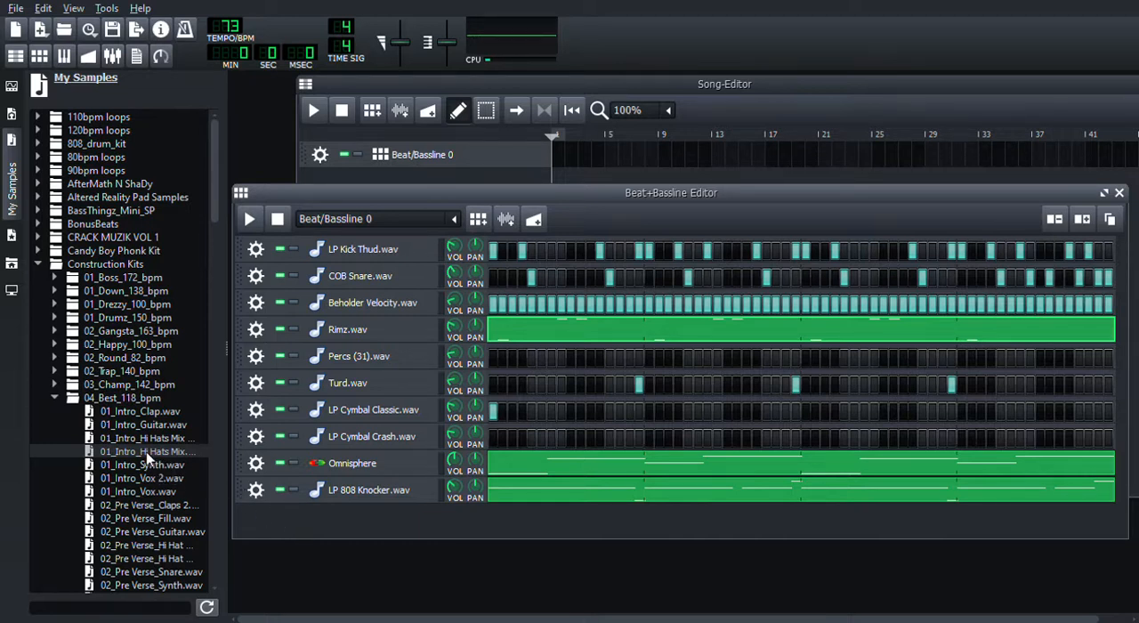
click(55, 399)
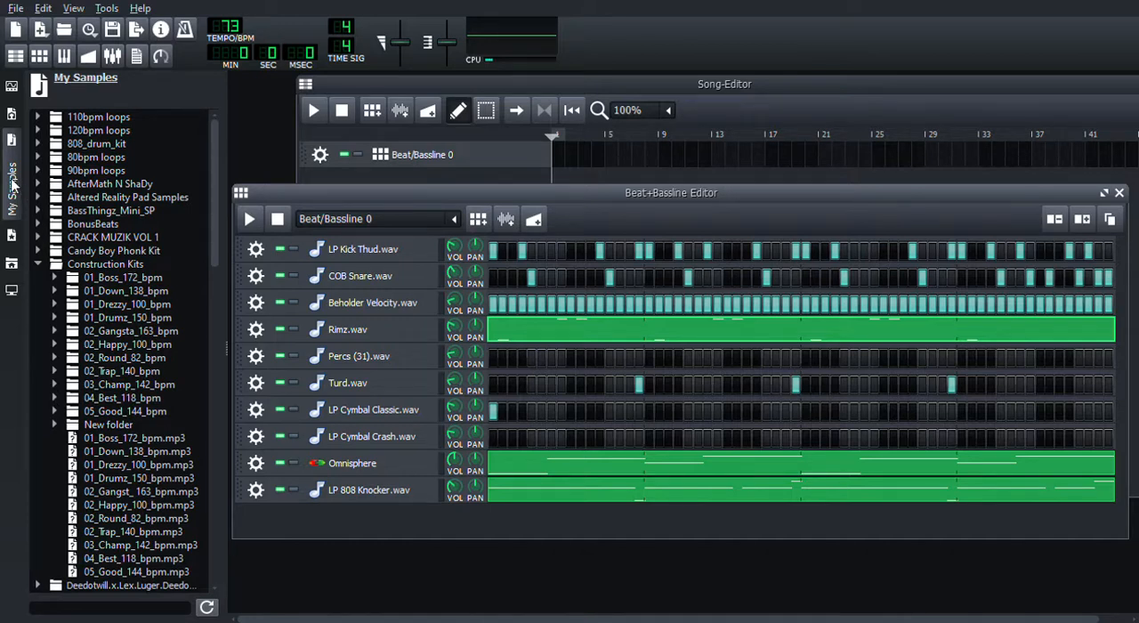
click(38, 265)
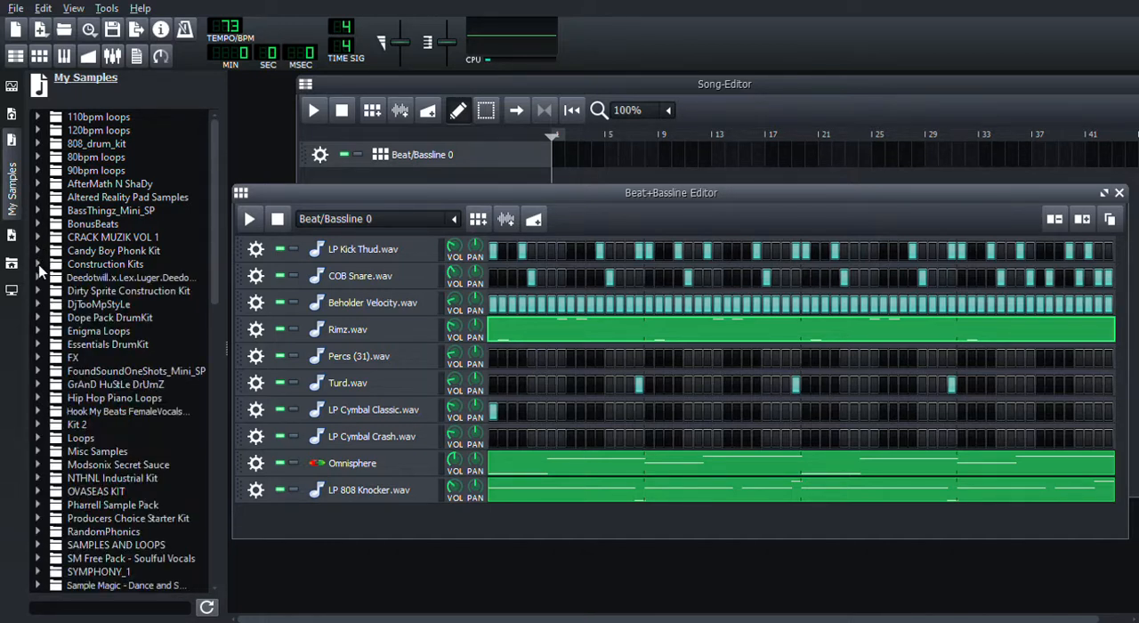
click(12, 200)
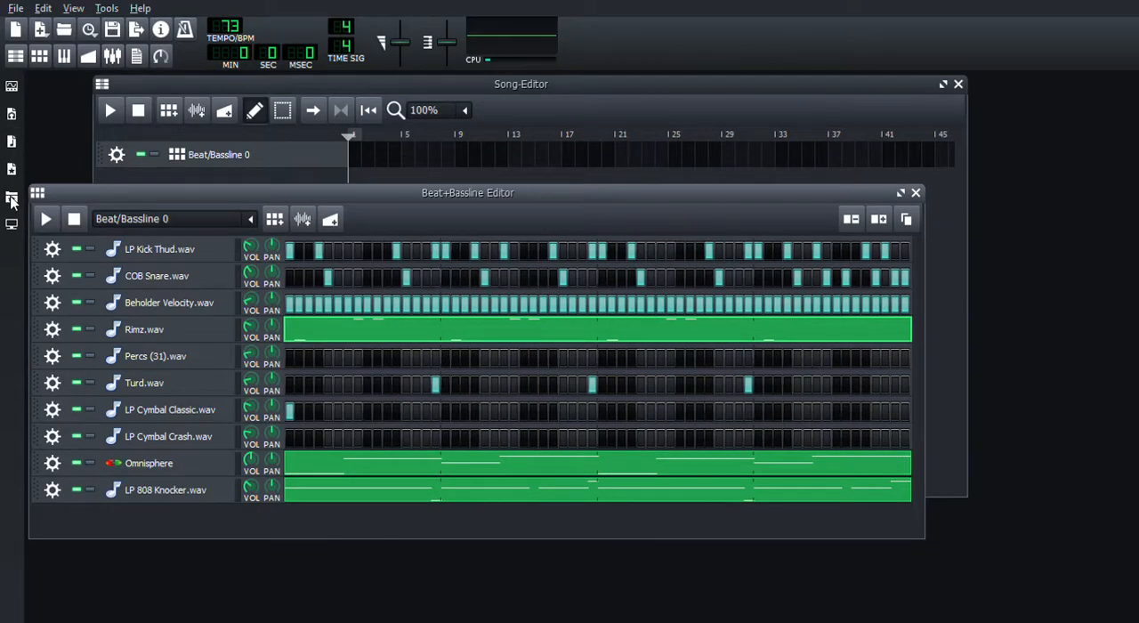